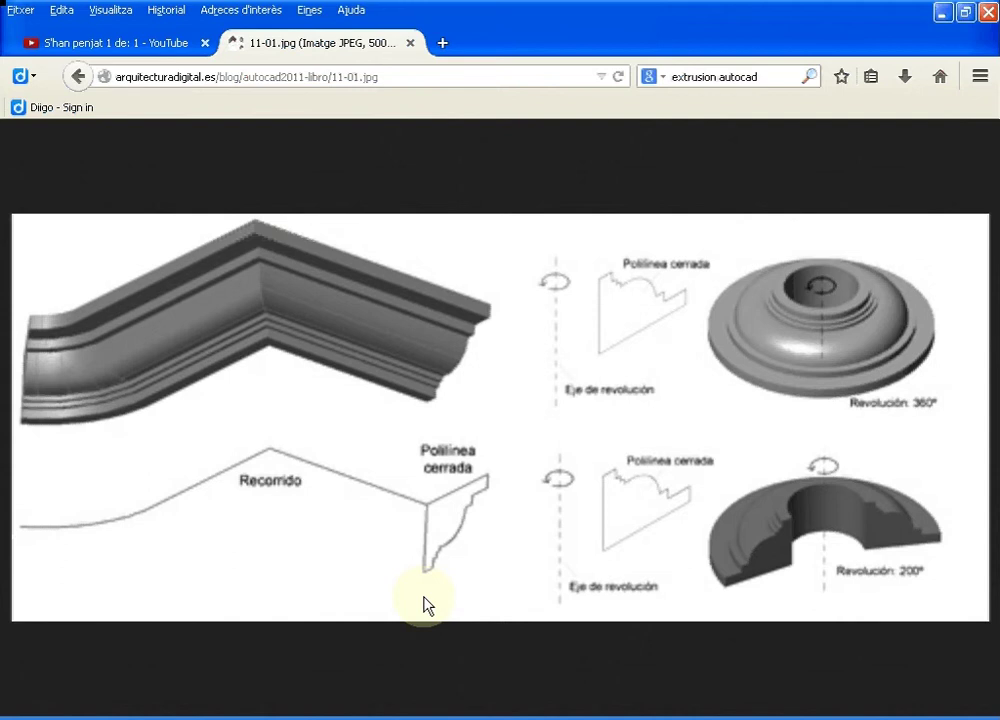
- Start a new blank drawing with Open without template – Metric
{"action": "left_click", "coordinate": [307, 715]}
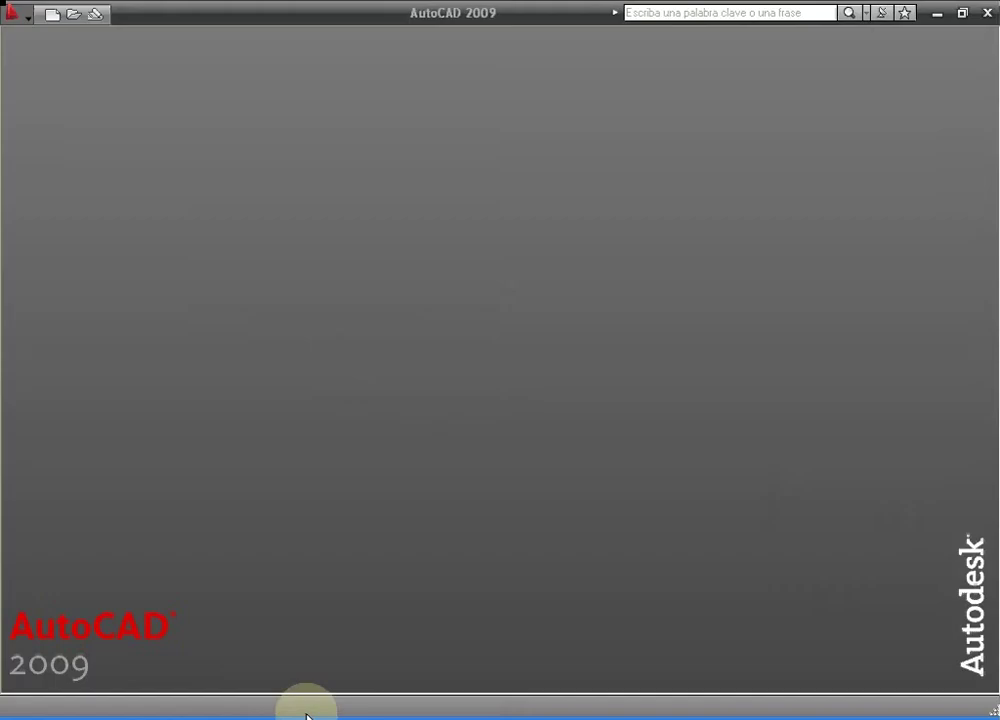
{"action": "left_click", "coordinate": [51, 15]}
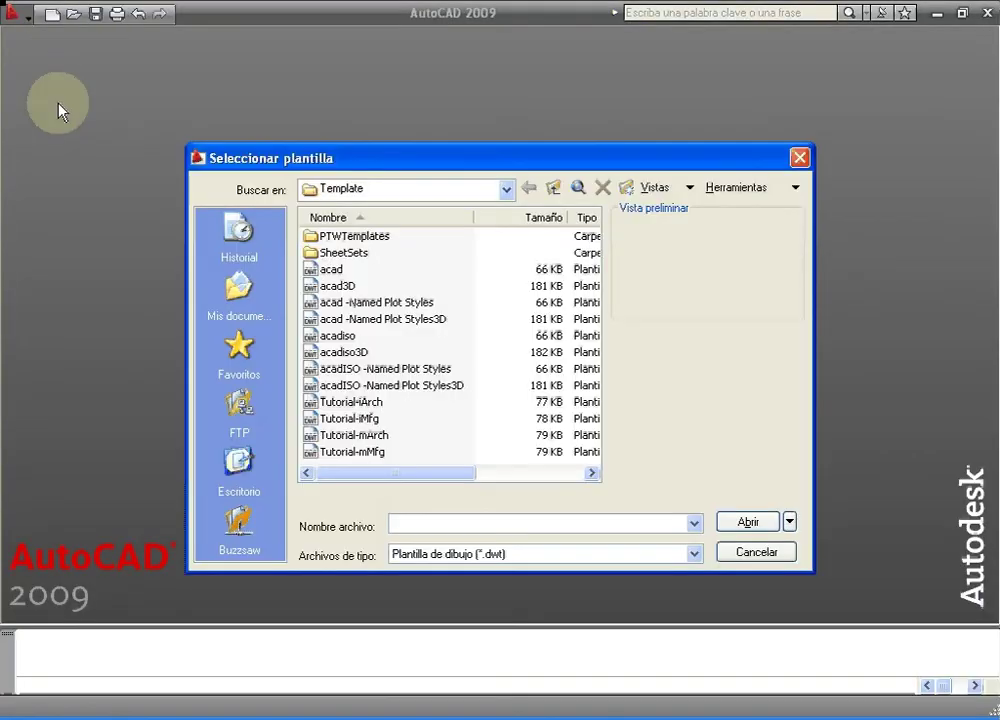
{"action": "left_click", "coordinate": [789, 521]}
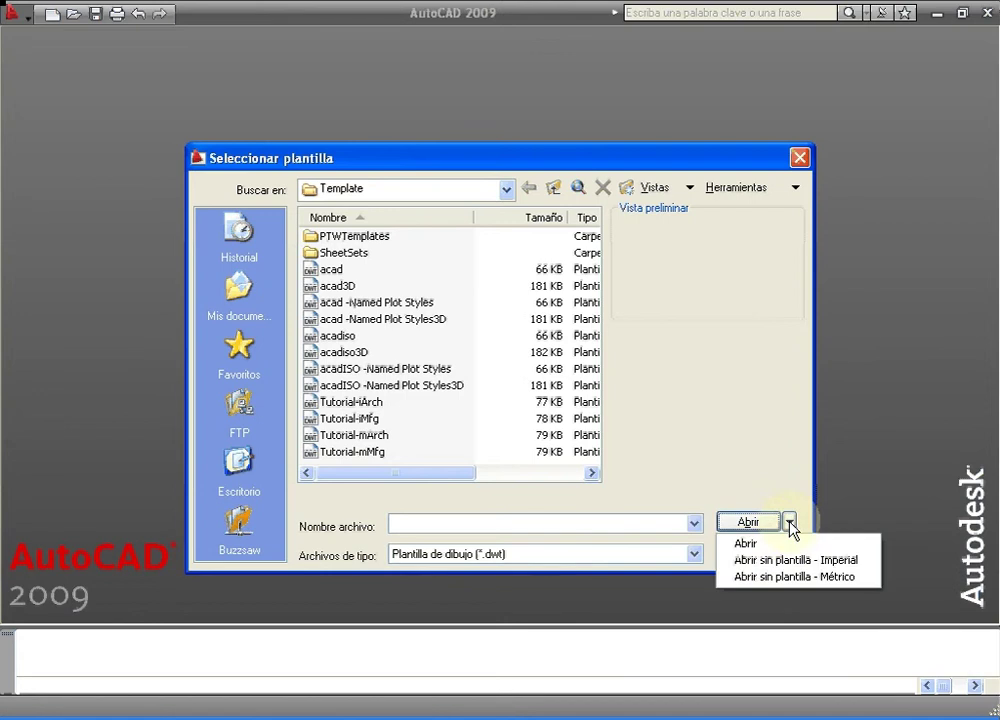
{"action": "left_click", "coordinate": [781, 578]}
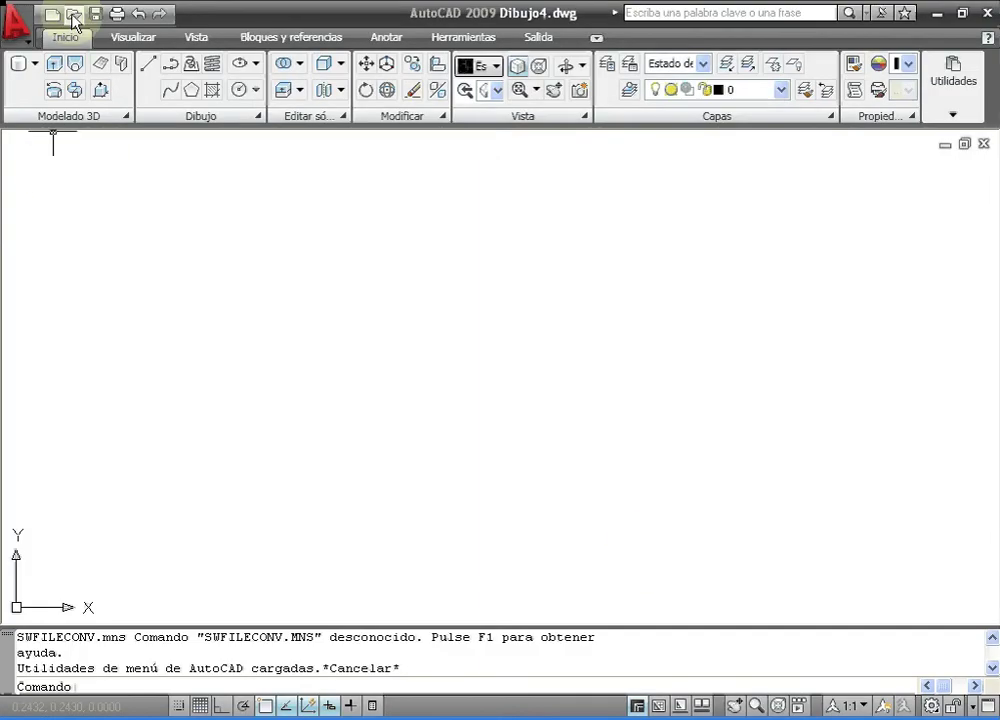
- Open the drawing dt2ud11_8_practicaextrusion
{"action": "left_click", "coordinate": [73, 17]}
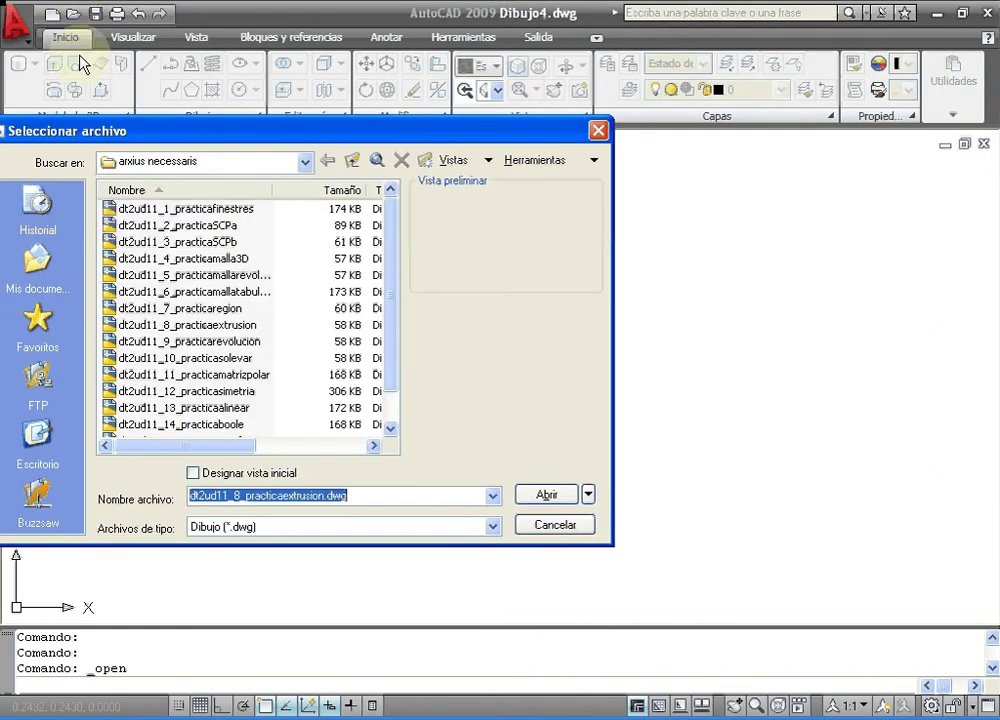
{"action": "left_click", "coordinate": [152, 325]}
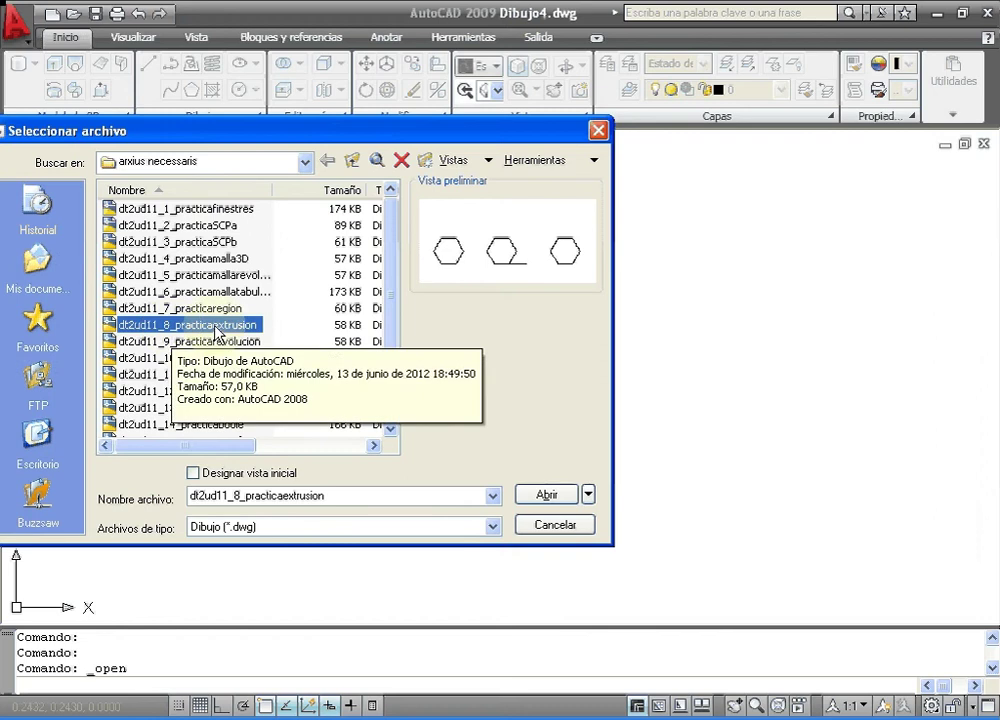
{"action": "left_click", "coordinate": [560, 496]}
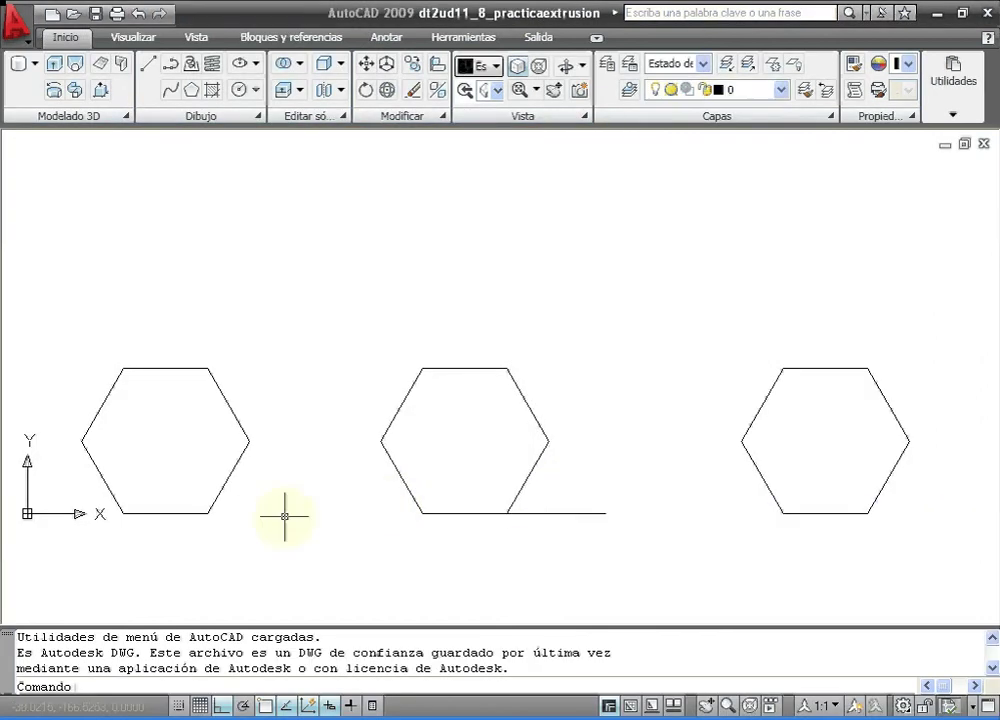
- Switch the view to an isometric preset from the Vista list
{"action": "mouse_move", "coordinate": [342, 496]}
{"action": "middle_mouse_down"}
{"action": "mouse_move", "coordinate": [355, 458]}
{"action": "mouse_move", "coordinate": [368, 453]}
{"action": "middle_mouse_up"}
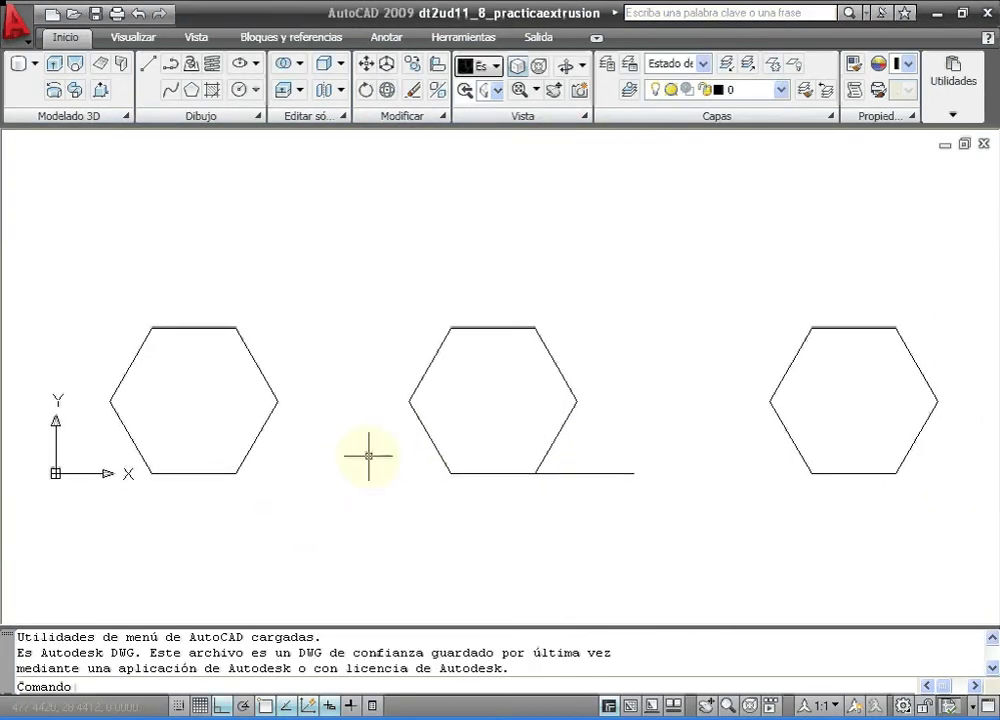
{"action": "left_click", "coordinate": [484, 92]}
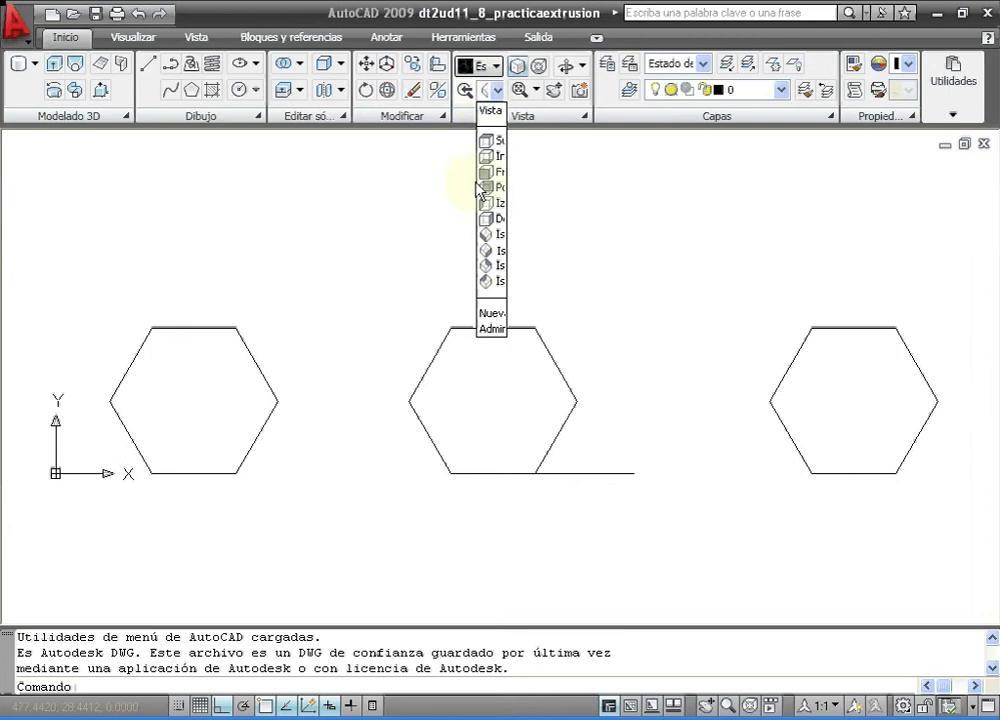
{"action": "left_click", "coordinate": [498, 251]}
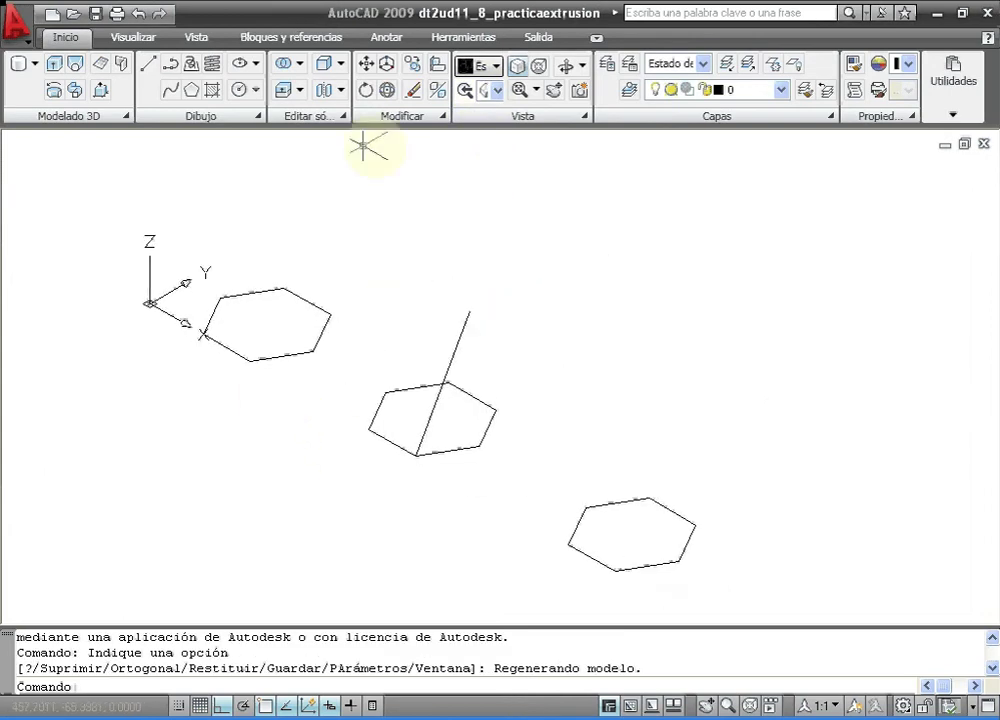
- Apply the Conceptual visual style and pan to frame the three hexagons
{"action": "left_click", "coordinate": [140, 45]}
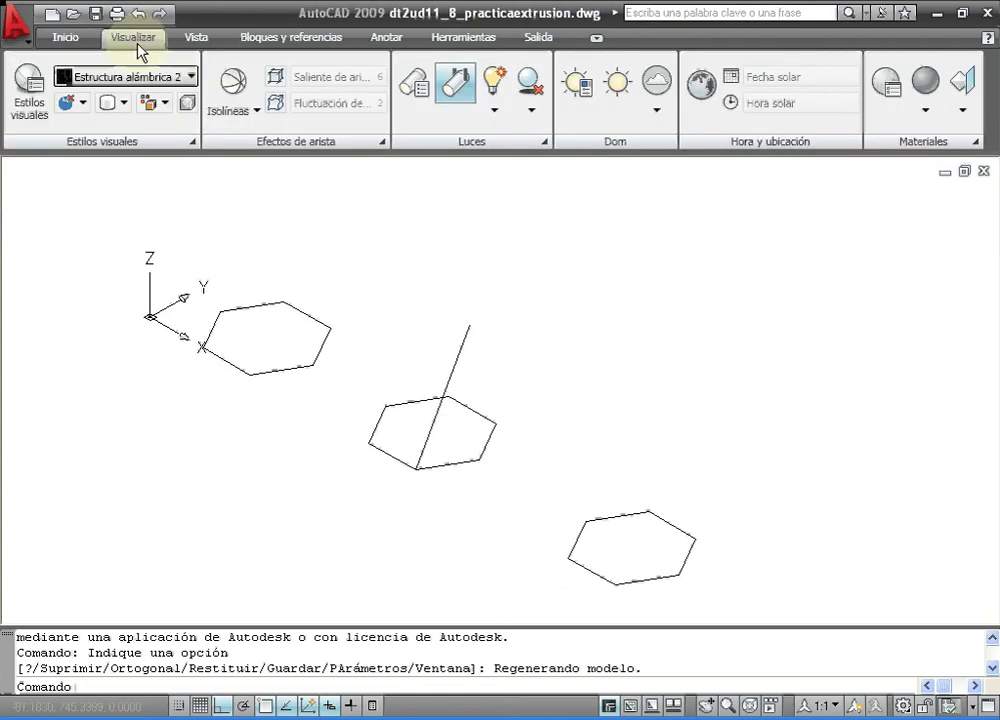
{"action": "left_click", "coordinate": [125, 76]}
{"action": "left_click", "coordinate": [148, 190]}
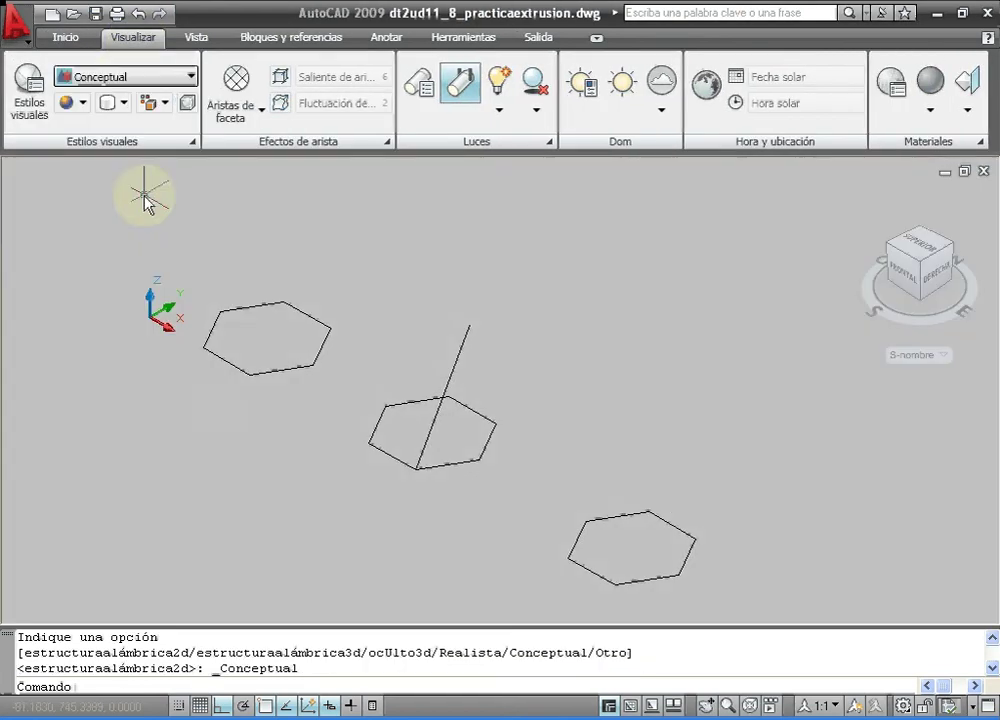
{"action": "middle_click_drag", "start_coordinate": [239, 431], "coordinate": [330, 438]}
{"action": "middle_click_drag", "start_coordinate": [262, 362], "coordinate": [319, 440]}
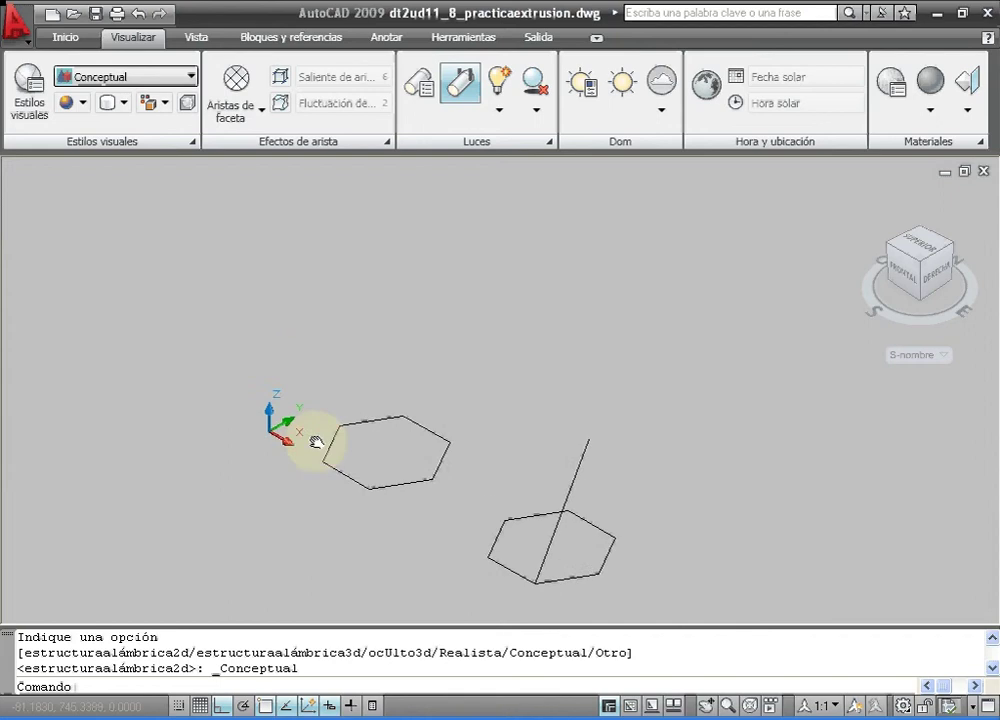
{"action": "left_click", "coordinate": [67, 40]}
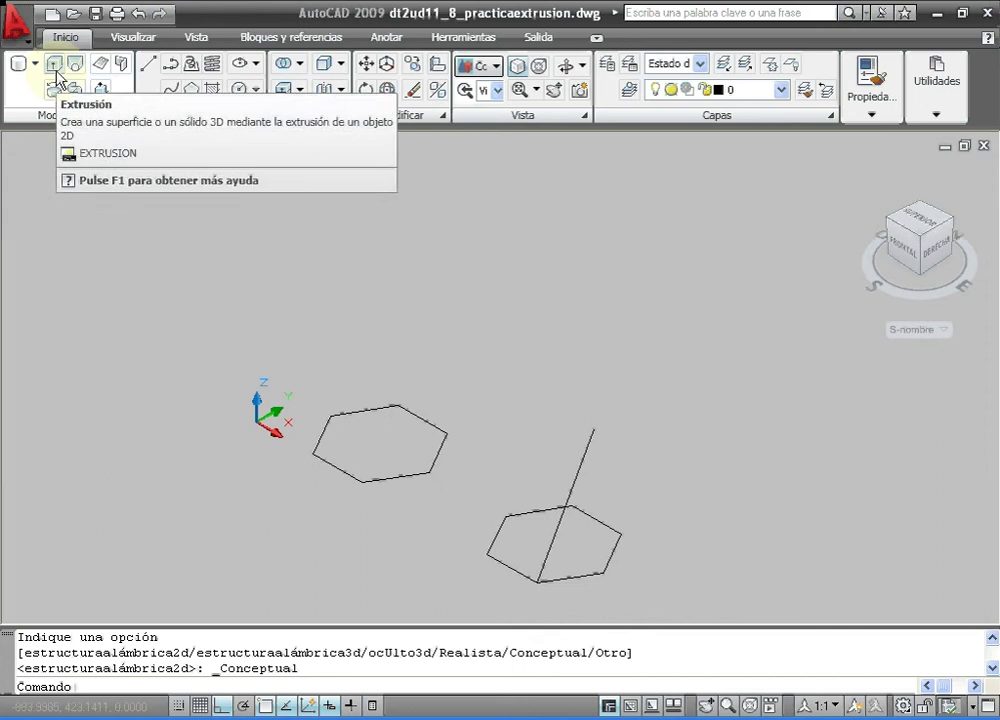
- Extrude the first hexagon upward into a solid prism, picking the height on screen
{"action": "left_click", "coordinate": [55, 63]}
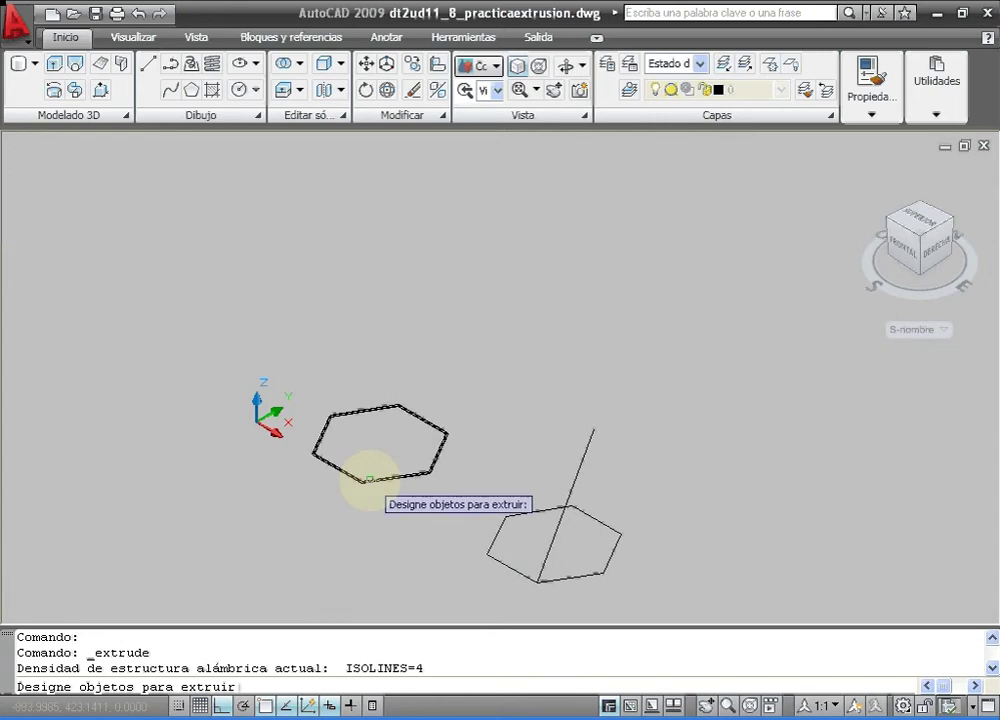
{"action": "left_click", "coordinate": [368, 478]}
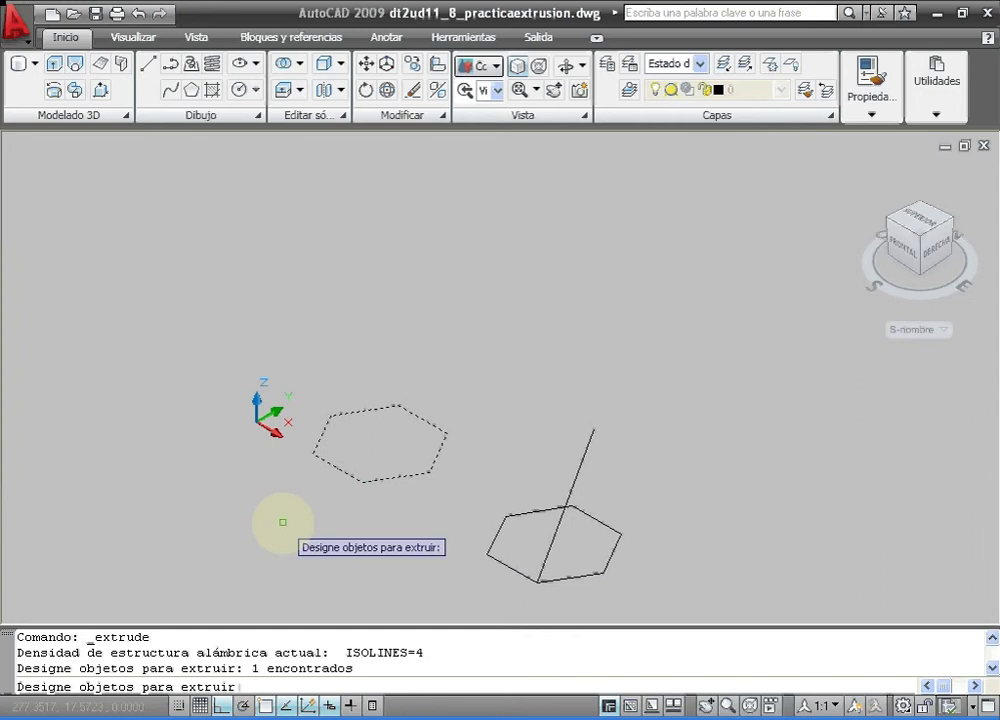
{"action": "key", "text": "Return"}
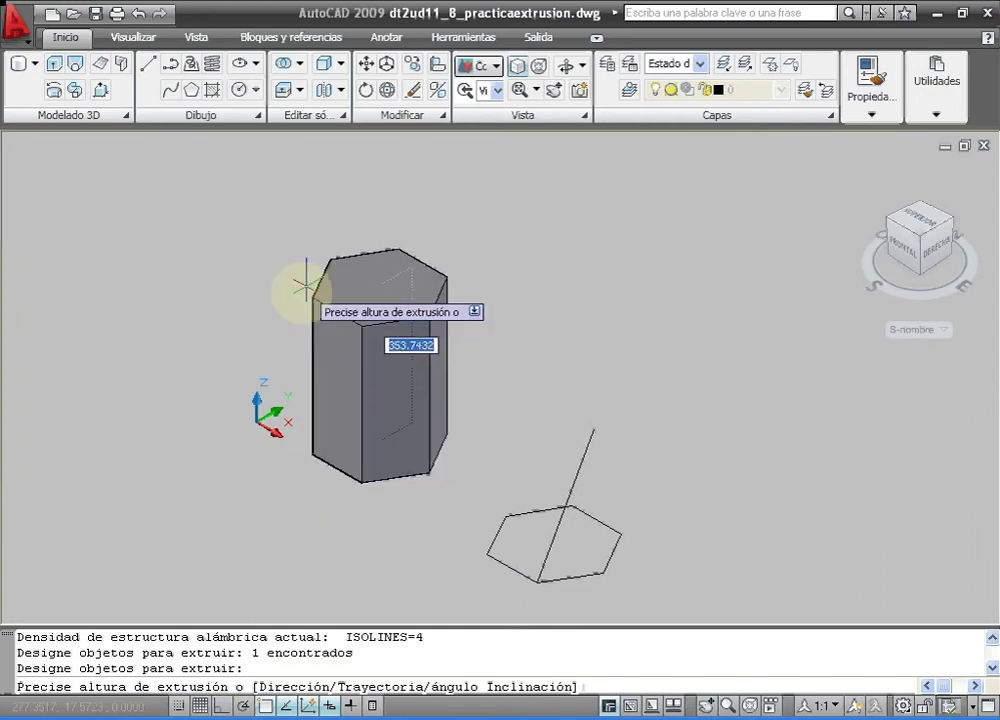
{"action": "scroll", "coordinate": [393, 383], "scroll_direction": "down", "scroll_amount": 2}
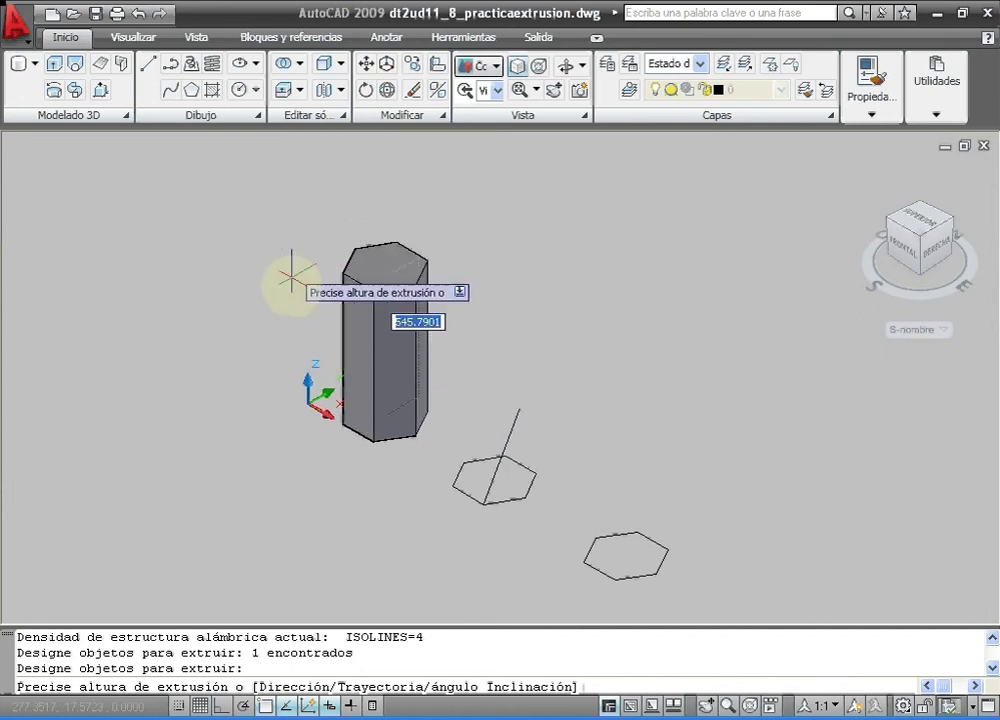
{"action": "left_click", "coordinate": [295, 335]}
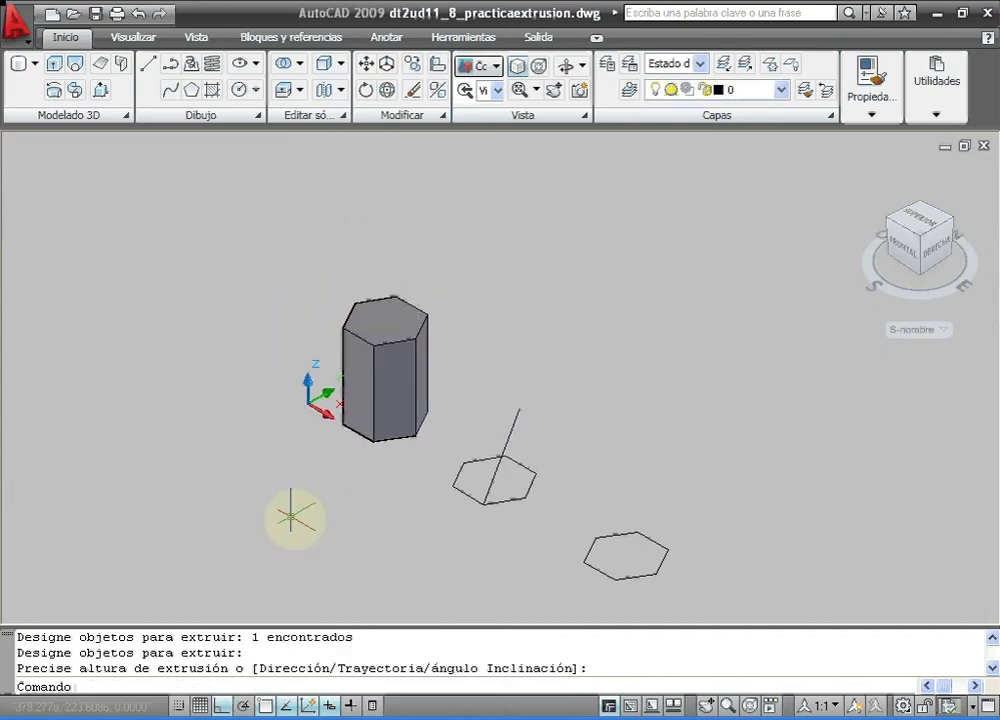
- Stretch the prism's top-face grip upward twice to change its height
{"action": "scroll", "coordinate": [384, 424], "scroll_direction": "down", "scroll_amount": 2}
{"action": "left_click", "coordinate": [402, 380]}
{"action": "scroll", "coordinate": [406, 408], "scroll_direction": "up", "scroll_amount": 2}
{"action": "scroll", "coordinate": [311, 408], "scroll_direction": "up", "scroll_amount": 5}
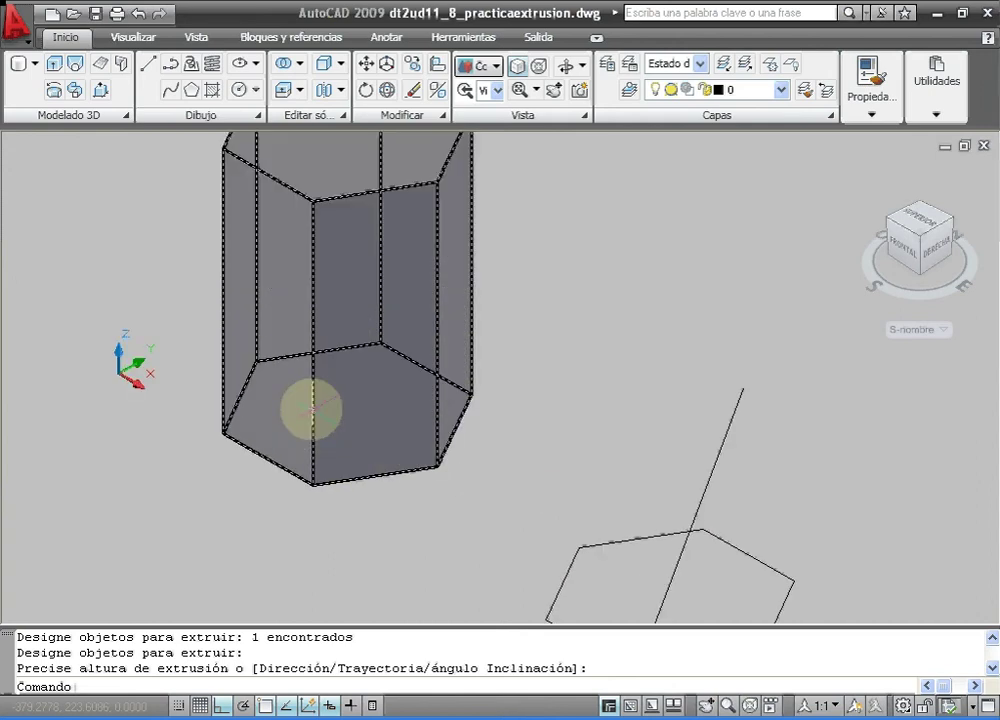
{"action": "middle_click_drag", "start_coordinate": [311, 408], "coordinate": [346, 527]}
{"action": "left_click", "coordinate": [255, 432]}
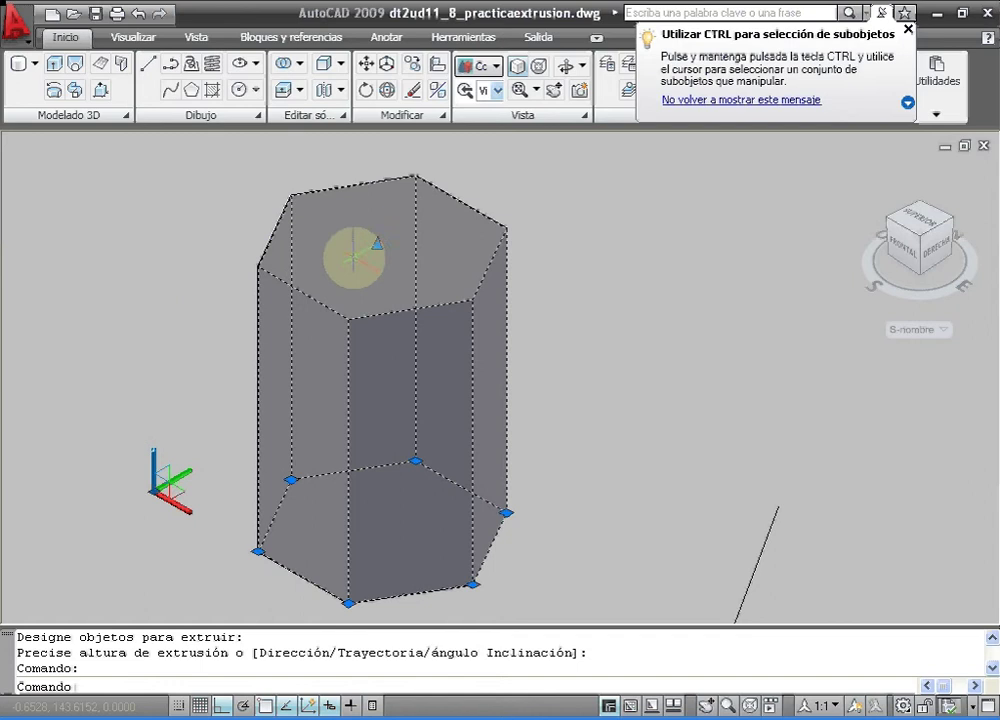
{"action": "left_click", "coordinate": [377, 243]}
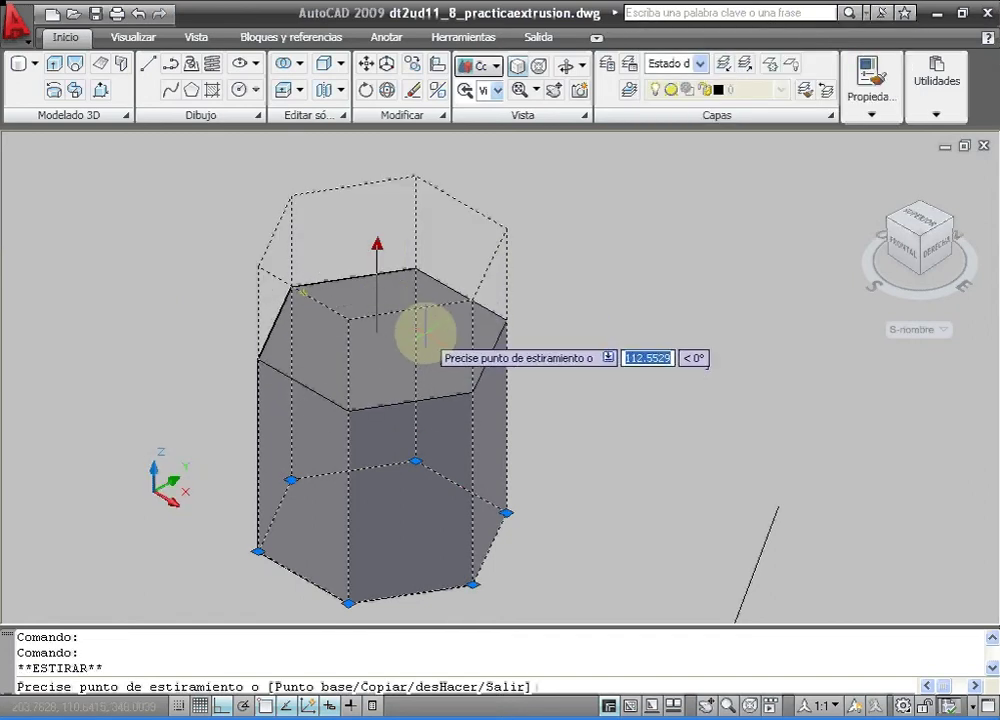
{"action": "left_click", "coordinate": [562, 252]}
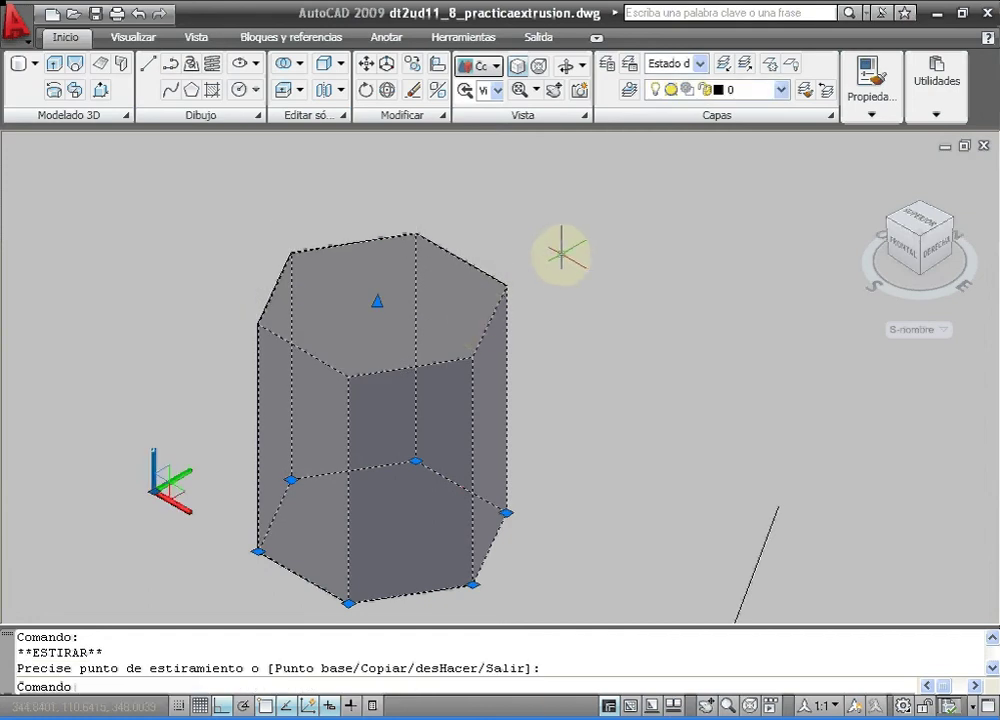
{"action": "left_click", "coordinate": [377, 300]}
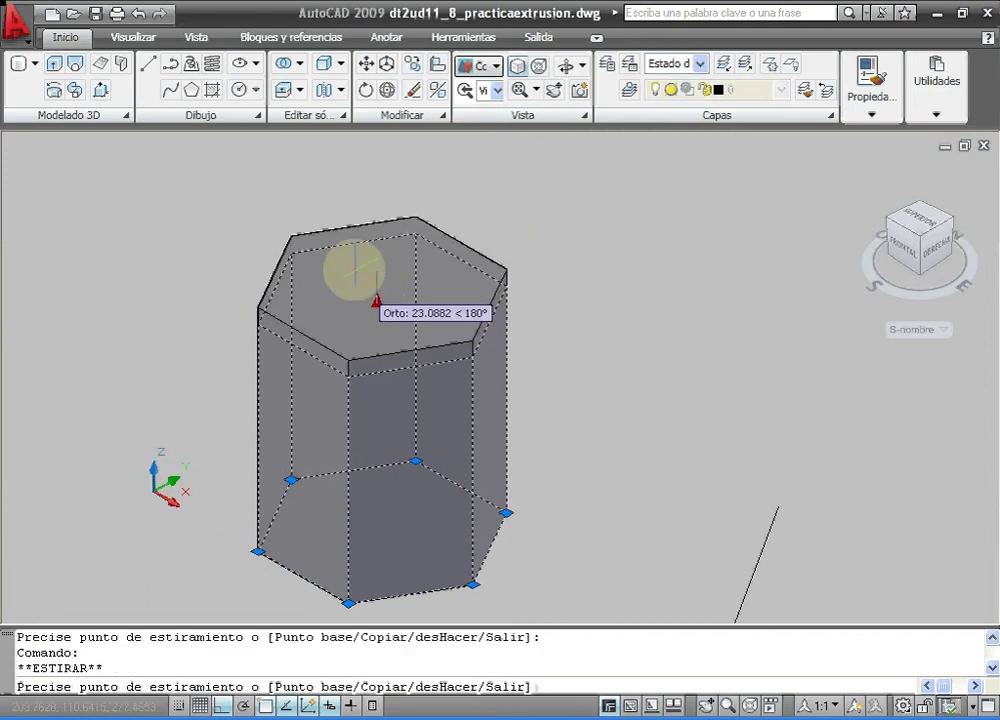
{"action": "left_click", "coordinate": [357, 263]}
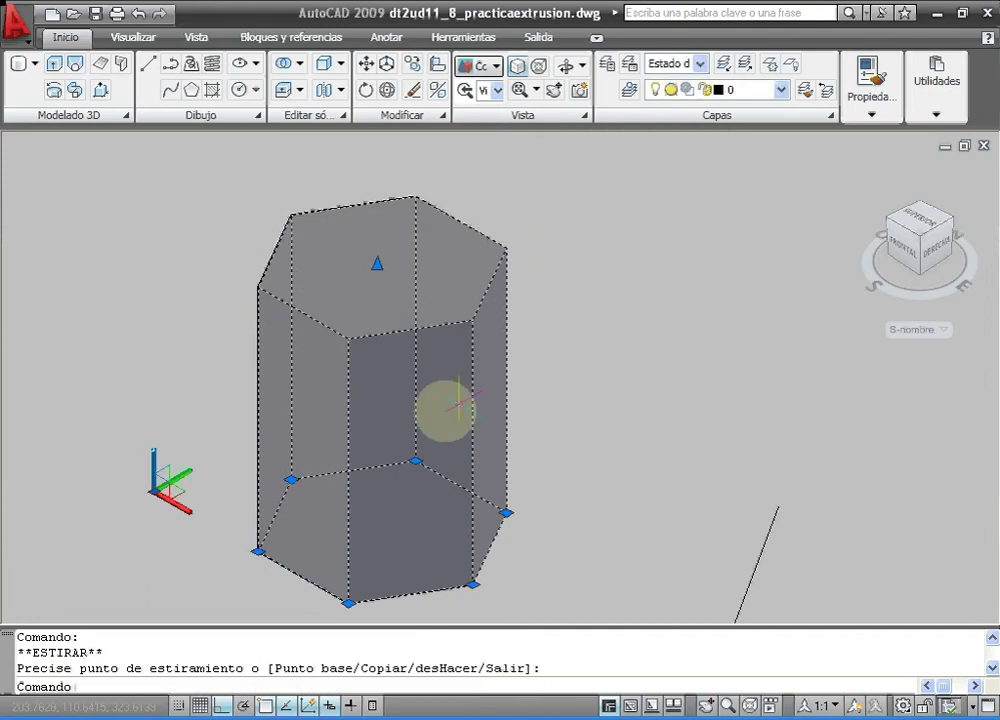
- Open the prism's Properties and set its Altura to 150
{"action": "right_click", "coordinate": [260, 395]}
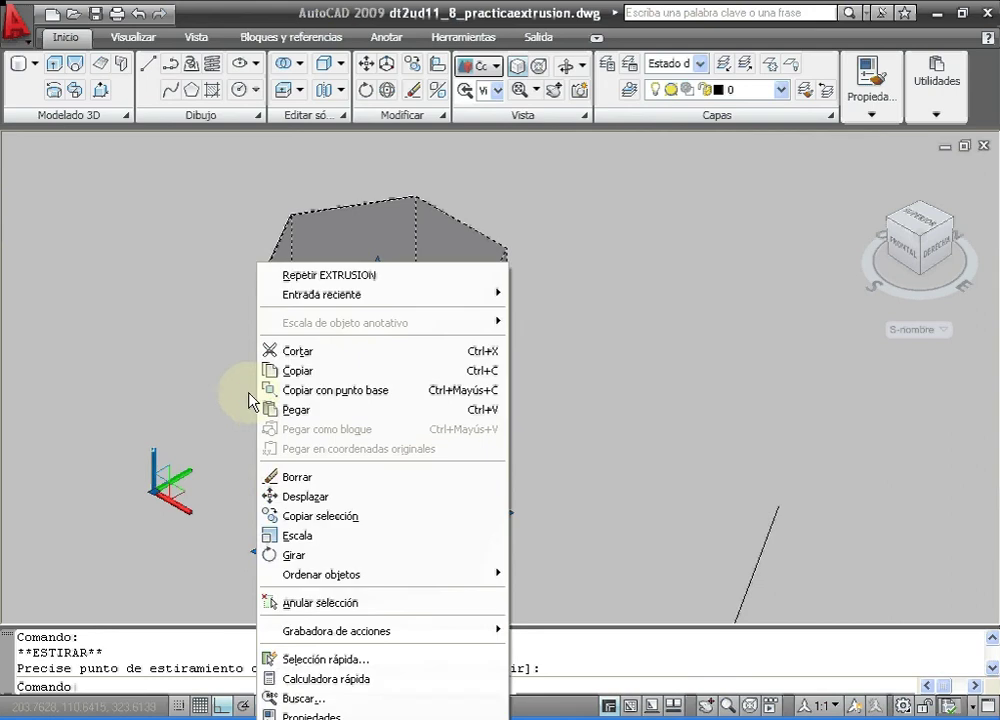
{"action": "left_click", "coordinate": [284, 712]}
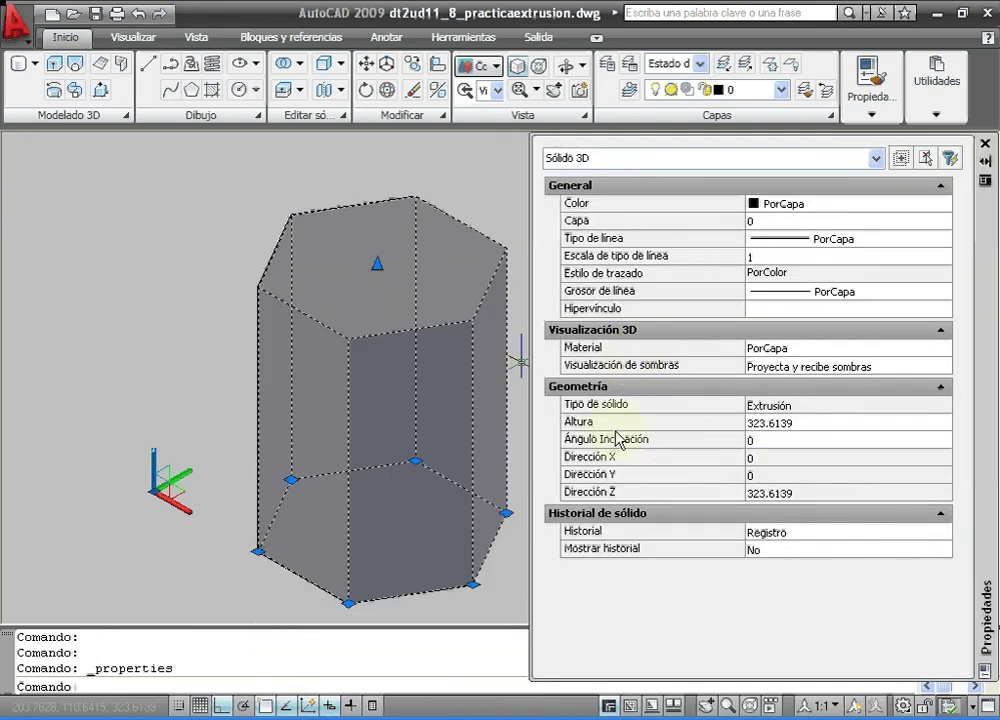
{"action": "left_click", "coordinate": [777, 425]}
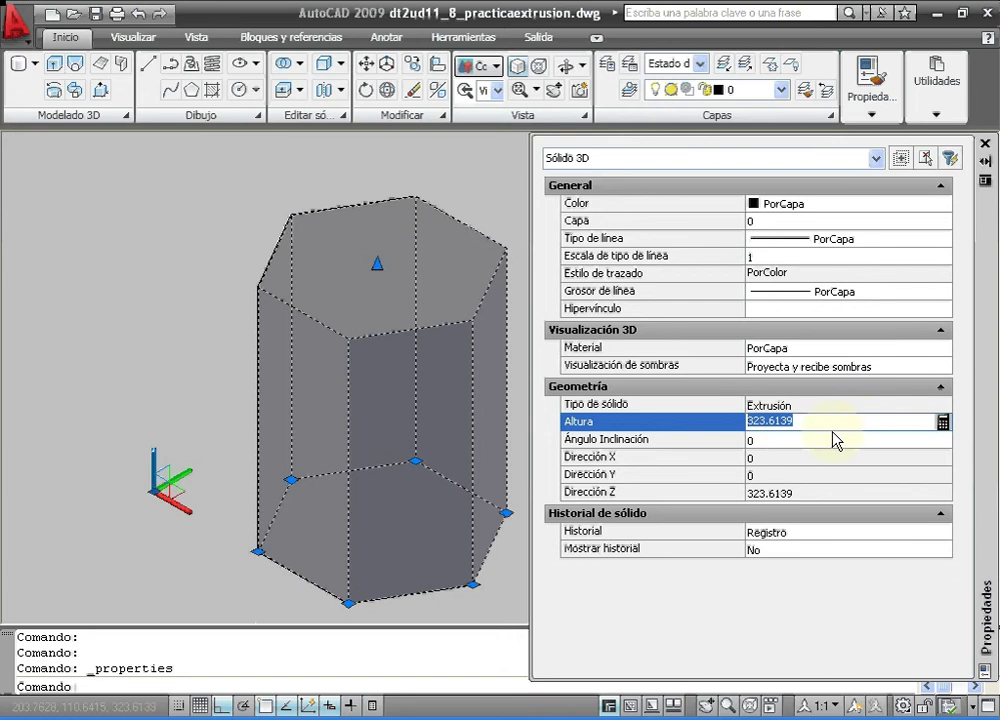
{"action": "type", "text": "150"}
{"action": "key", "text": "Return"}
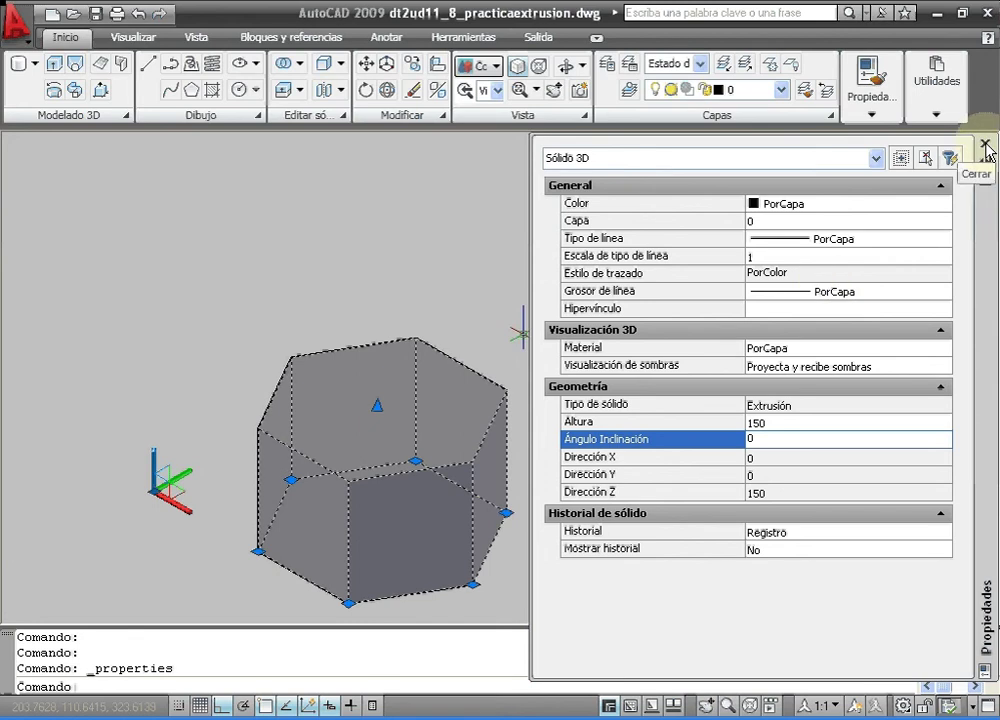
{"action": "left_click", "coordinate": [475, 356]}
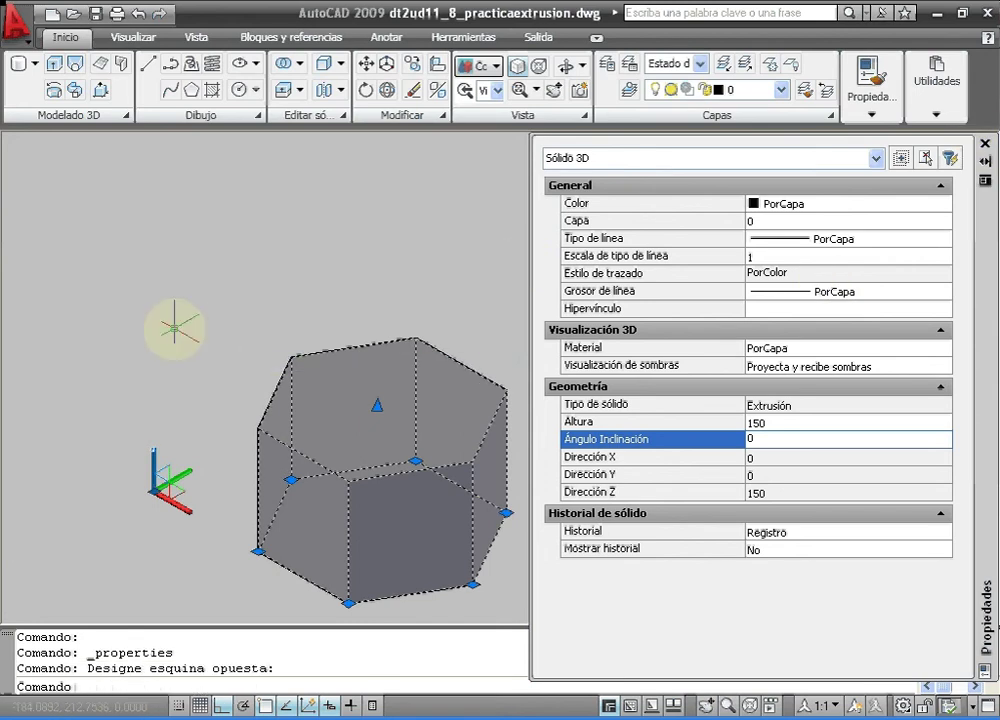
{"action": "key", "text": "Escape"}
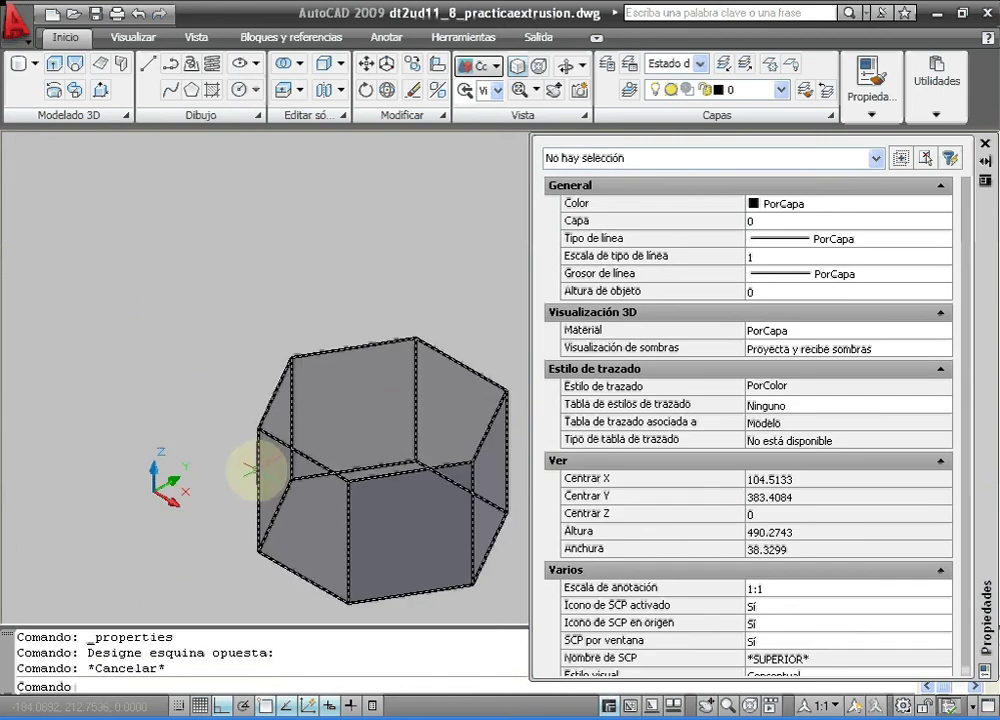
- Reselect the prism, set Altura to 200, and close the Properties palette
{"action": "left_click", "coordinate": [258, 470]}
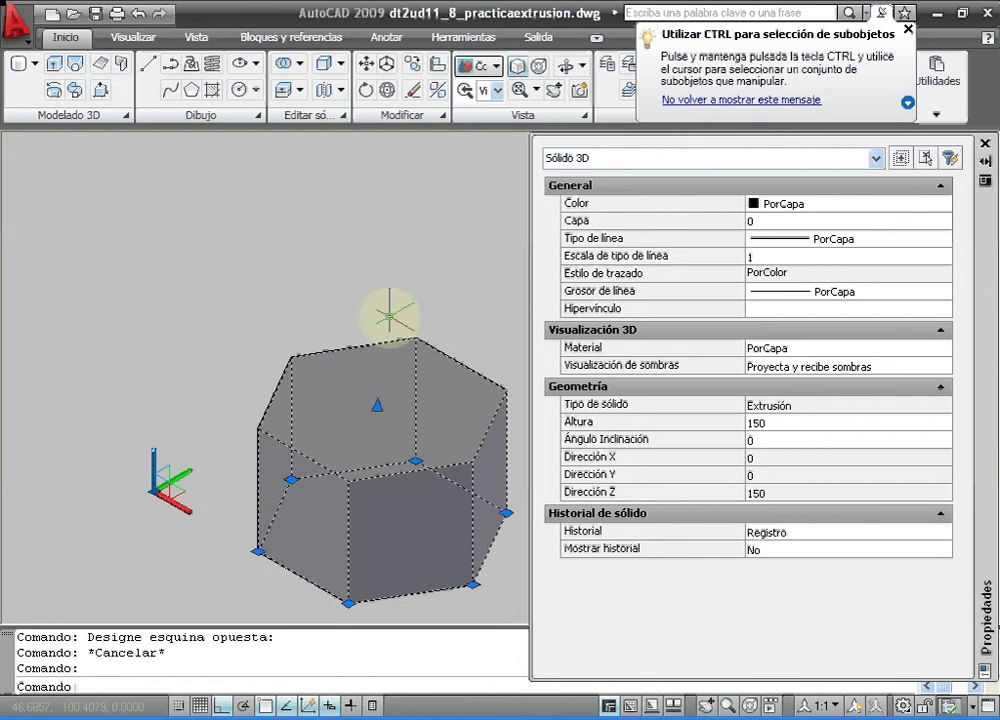
{"action": "left_click", "coordinate": [760, 423]}
{"action": "type", "text": "200"}
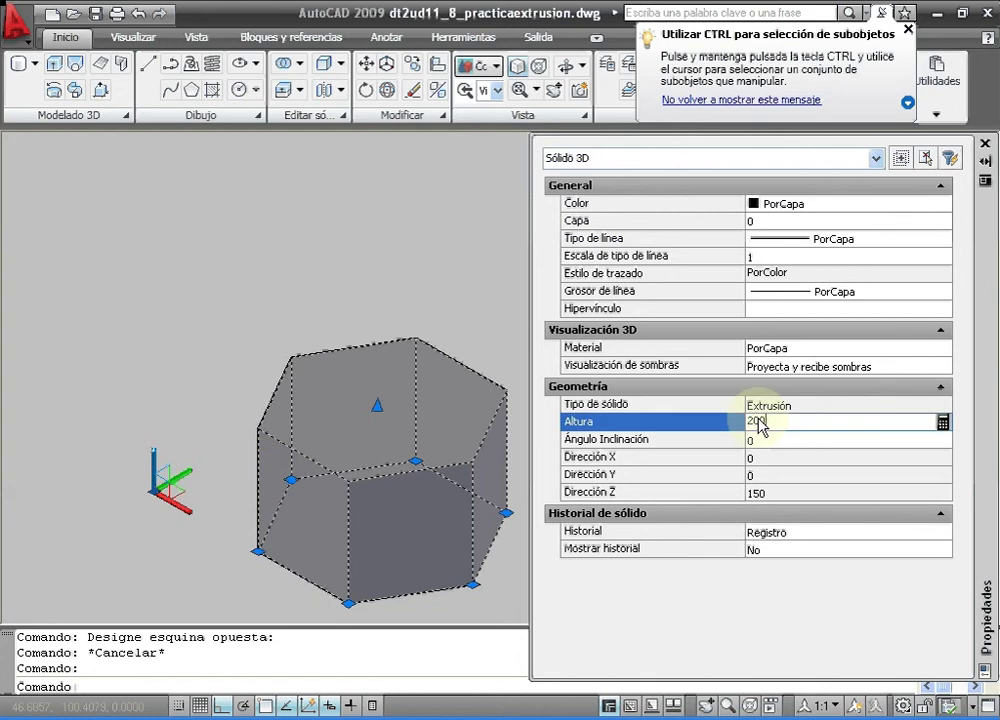
{"action": "key", "text": "Return"}
{"action": "left_click", "coordinate": [758, 440]}
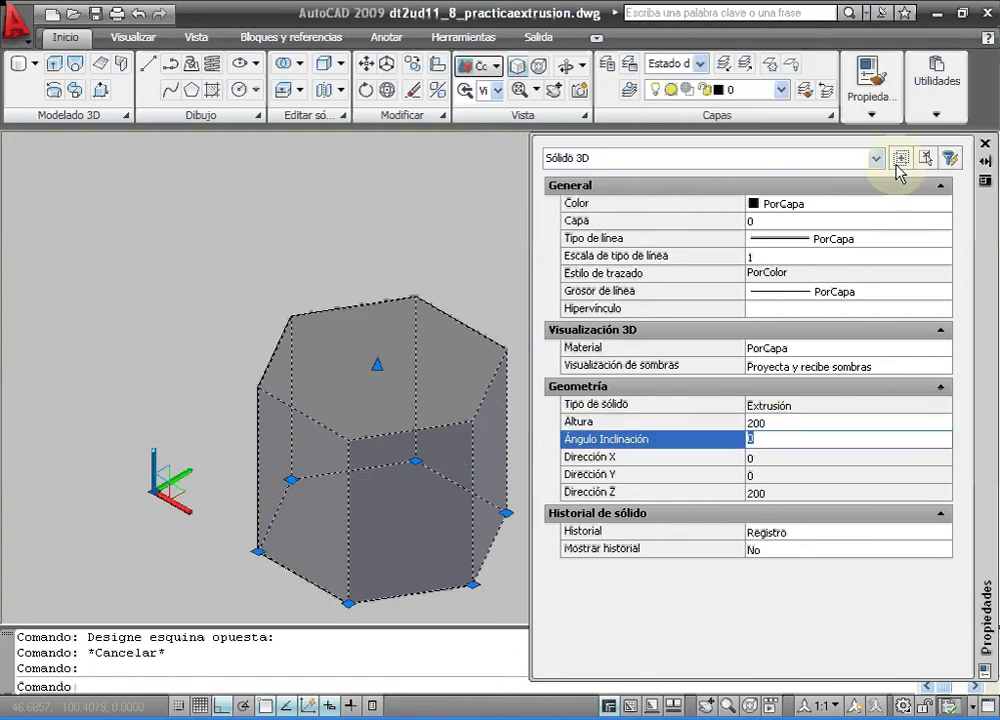
{"action": "left_click", "coordinate": [985, 146]}
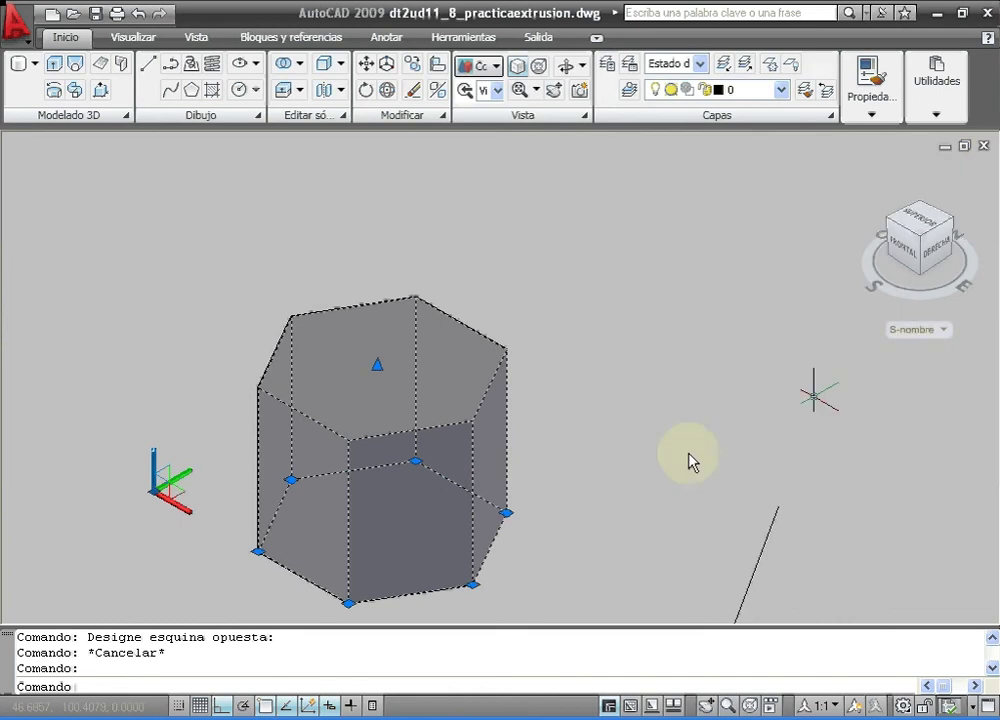
- Deselect the prism and zoom and pan onto the second, plain hexagon
{"action": "scroll", "coordinate": [688, 461], "scroll_direction": "down", "scroll_amount": 5}
{"action": "mouse_move", "coordinate": [681, 461]}
{"action": "middle_mouse_down"}
{"action": "mouse_move", "coordinate": [585, 350]}
{"action": "mouse_move", "coordinate": [527, 347]}
{"action": "middle_mouse_up"}
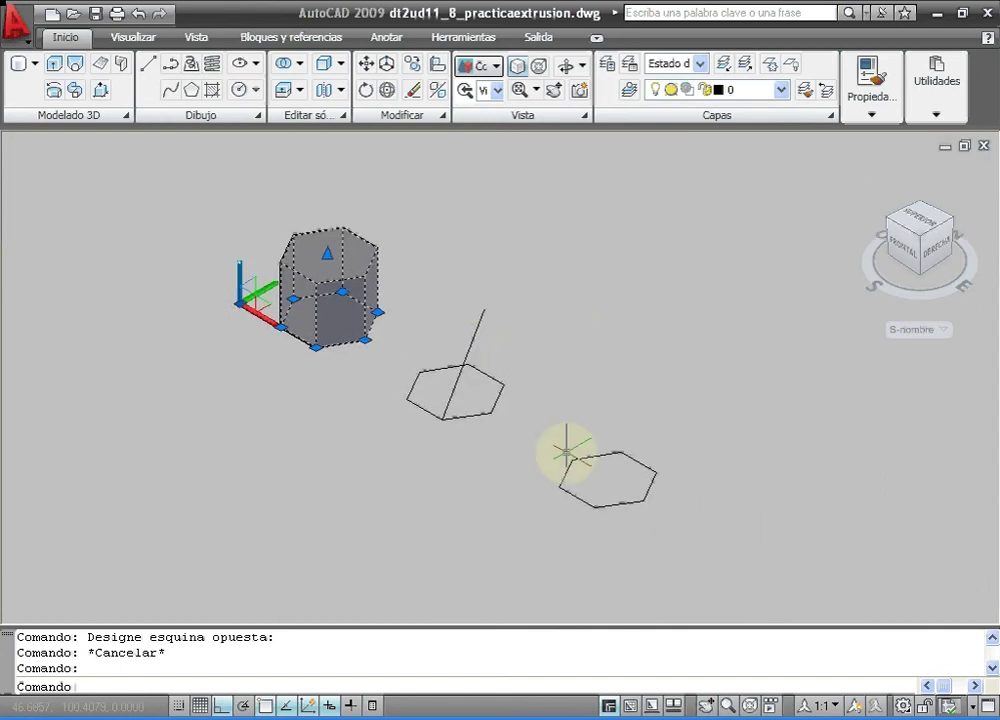
{"action": "key", "text": "Escape"}
{"action": "scroll", "coordinate": [620, 484], "scroll_direction": "up", "scroll_amount": 5}
{"action": "middle_click_drag", "start_coordinate": [491, 520], "coordinate": [393, 471]}
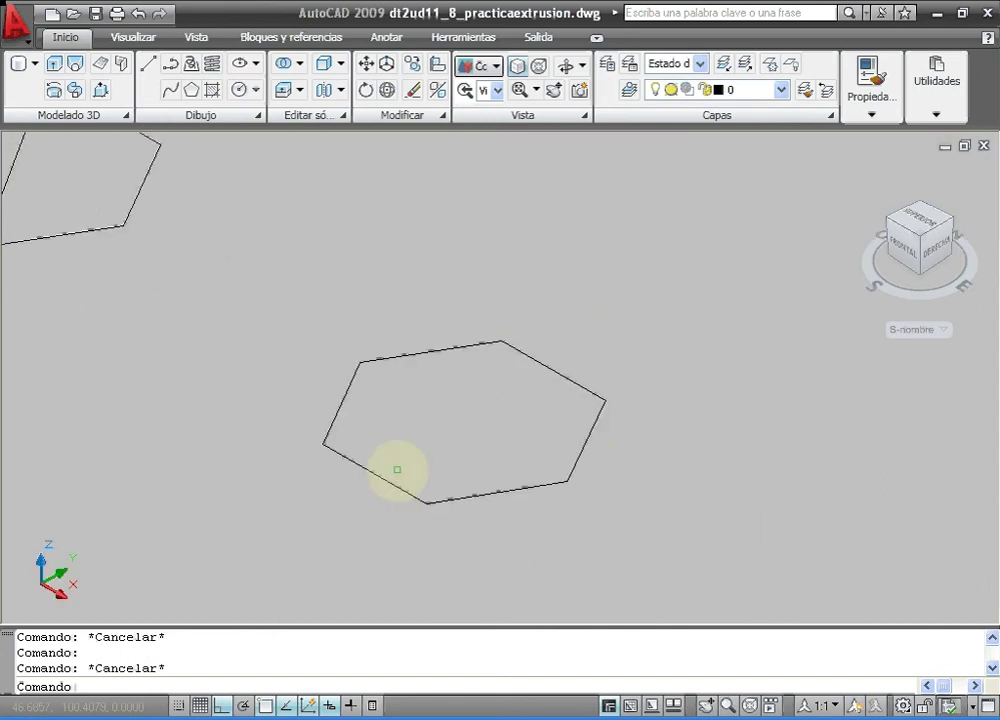
{"action": "middle_click_drag", "start_coordinate": [509, 475], "coordinate": [543, 518]}
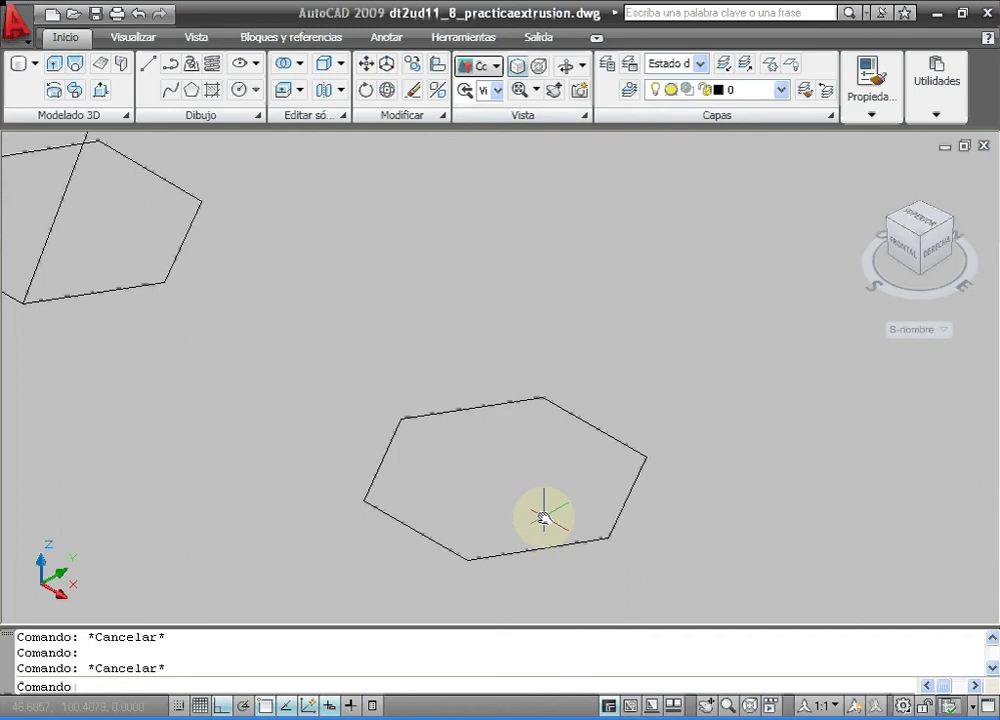
- Extrude the second hexagon 200 high with a 5° taper angle
{"action": "left_click", "coordinate": [54, 63]}
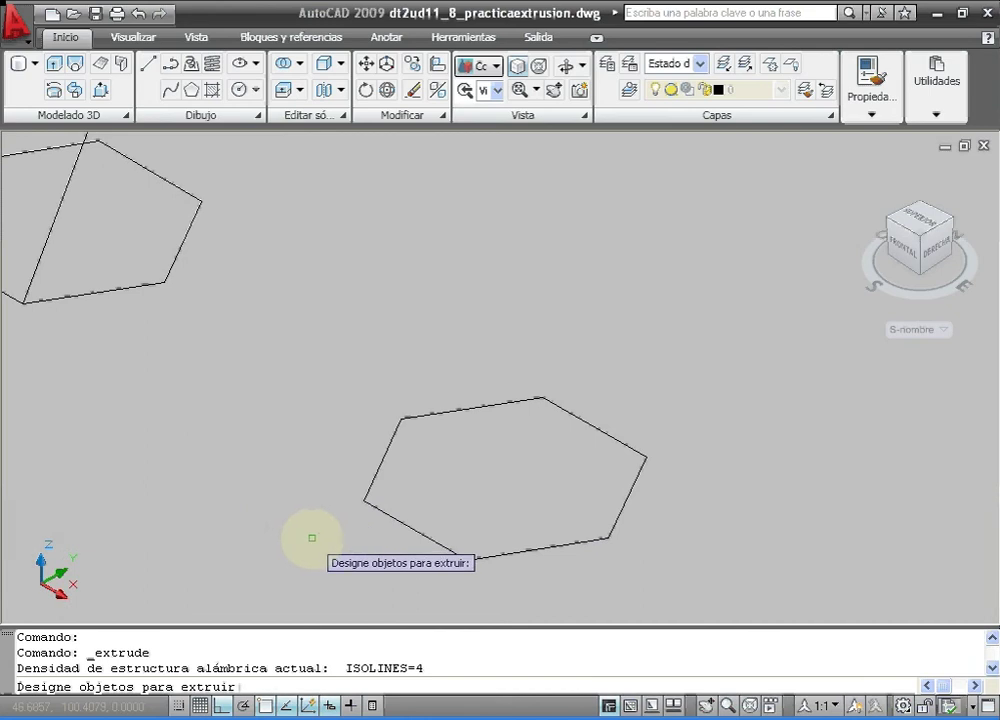
{"action": "left_click", "coordinate": [415, 532]}
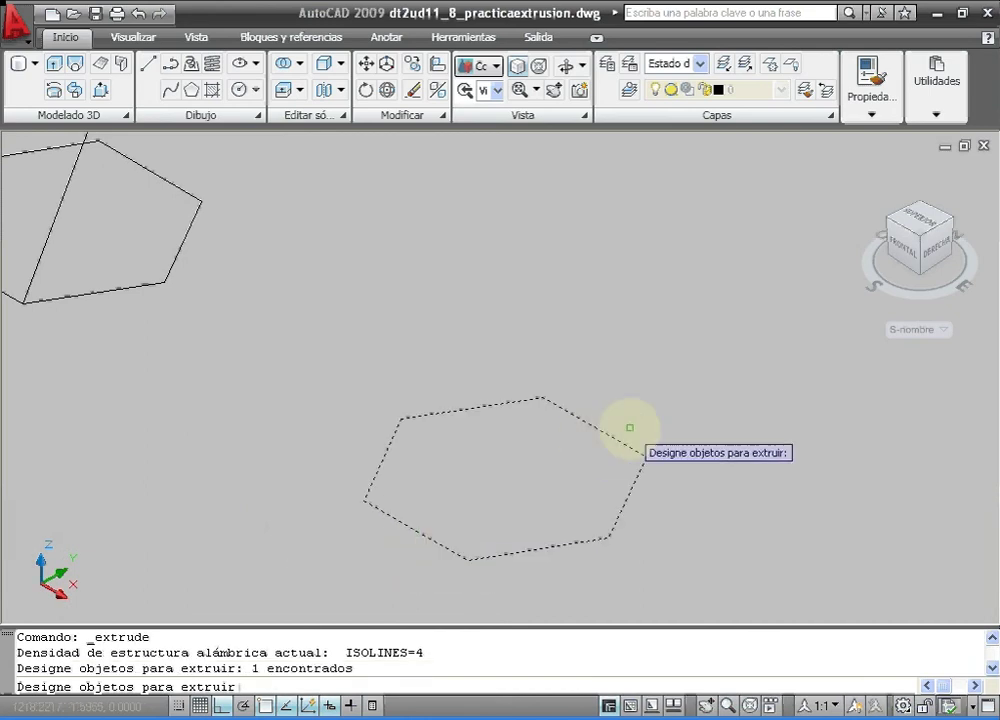
{"action": "key", "text": "Return"}
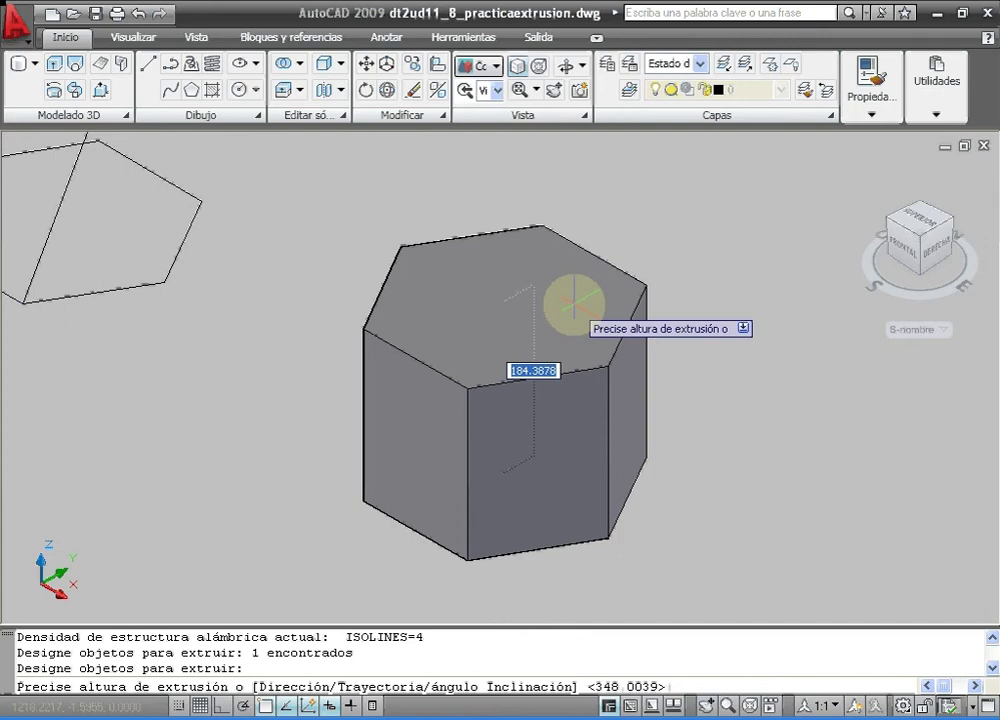
{"action": "type", "text": "i"}
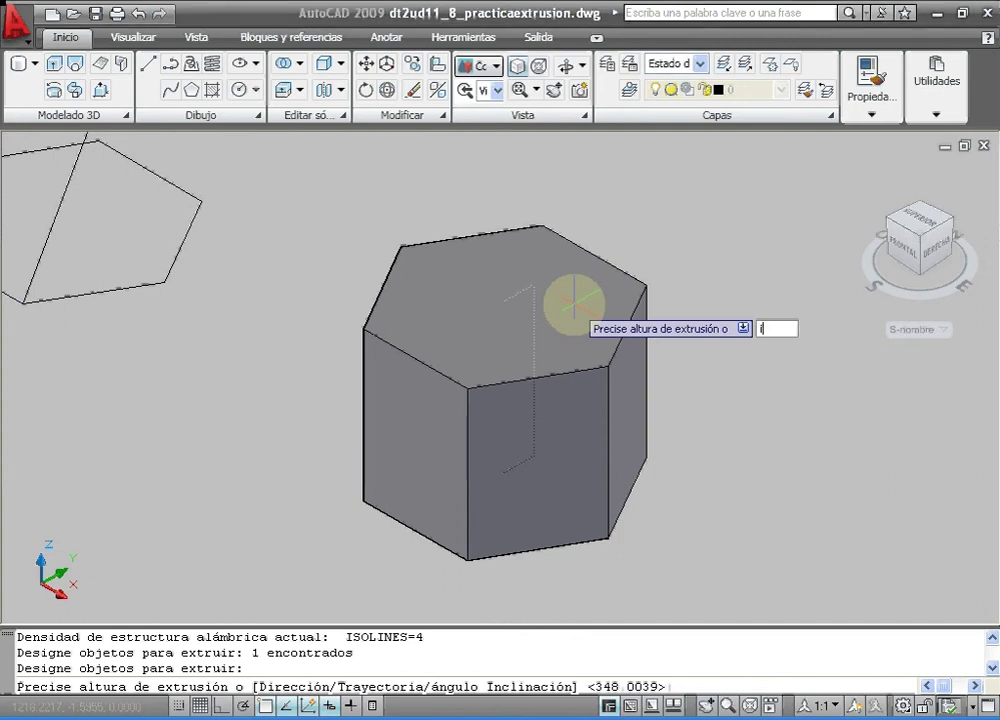
{"action": "key", "text": "Return"}
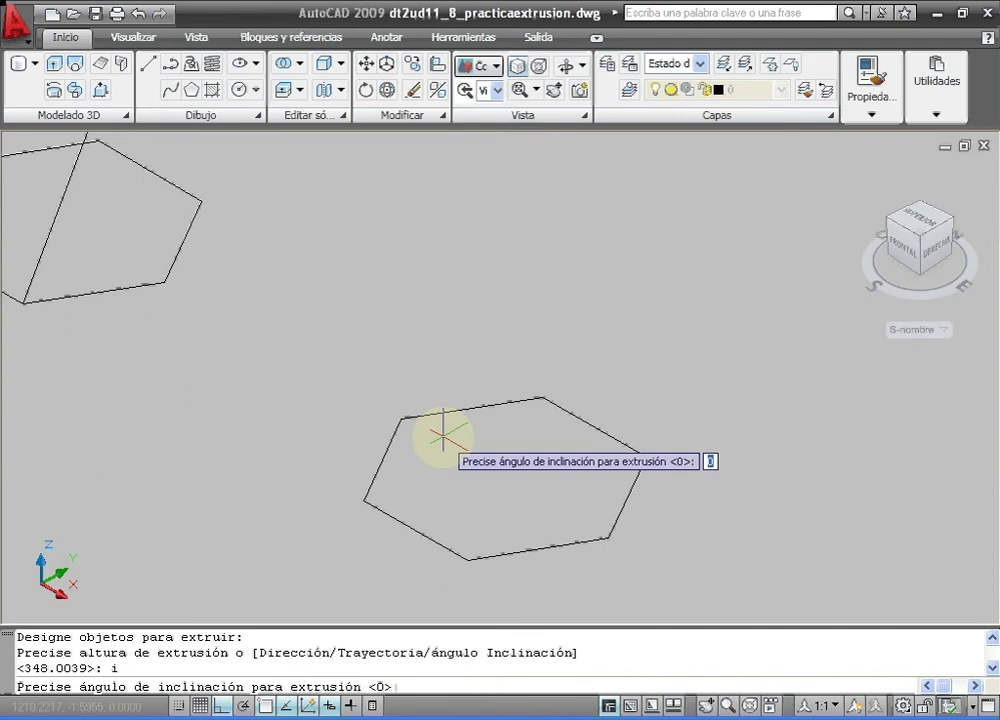
{"action": "type", "text": "5"}
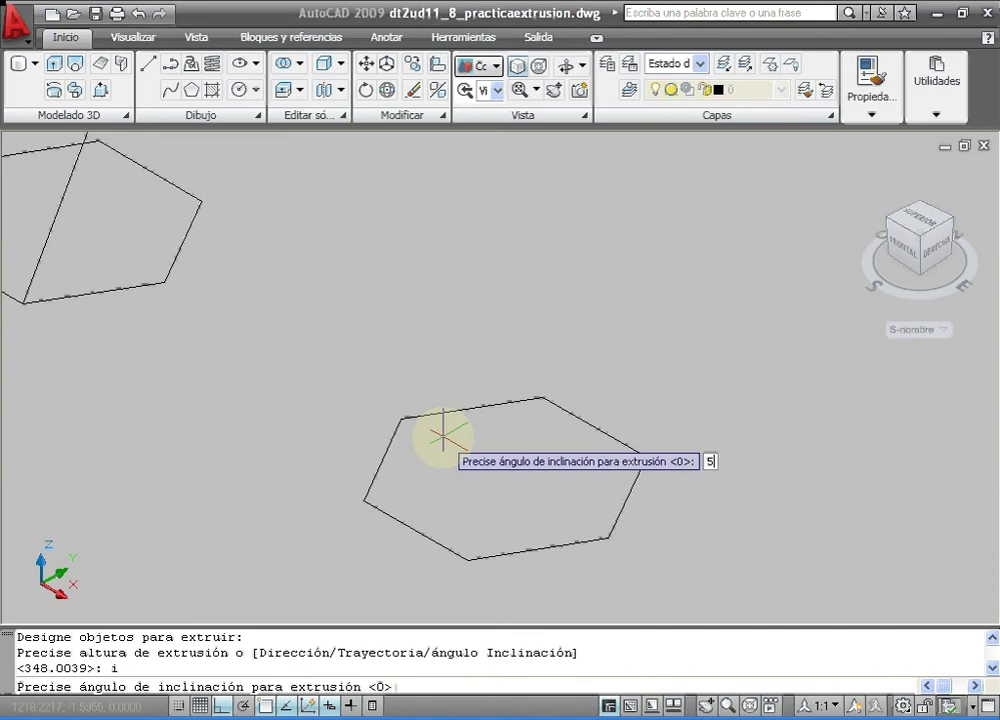
{"action": "key", "text": "Return"}
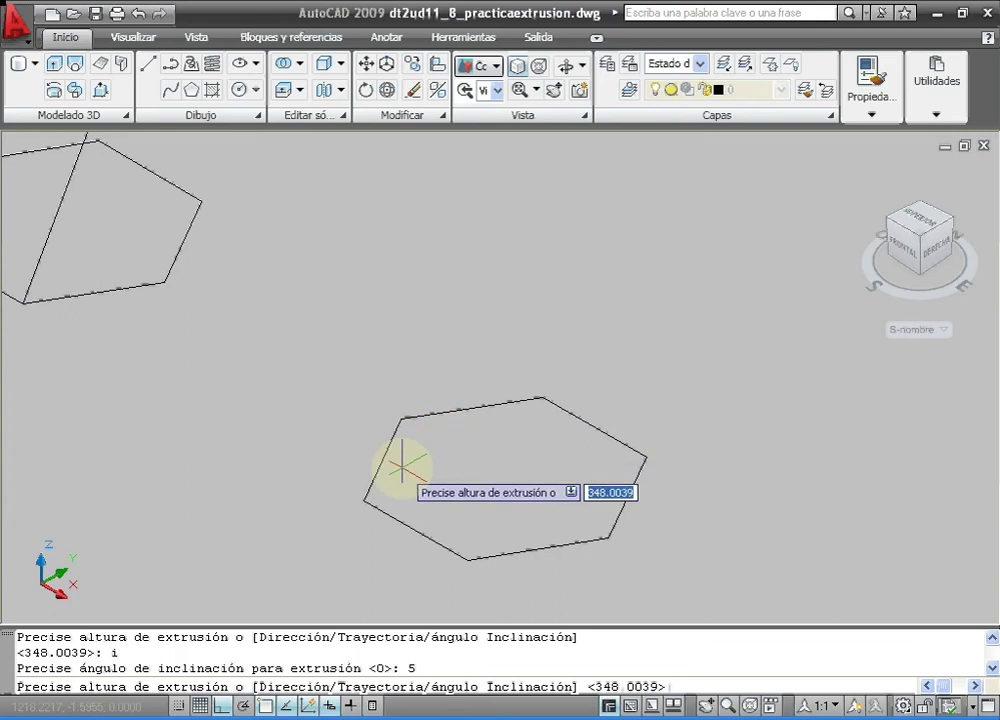
{"action": "type", "text": "200"}
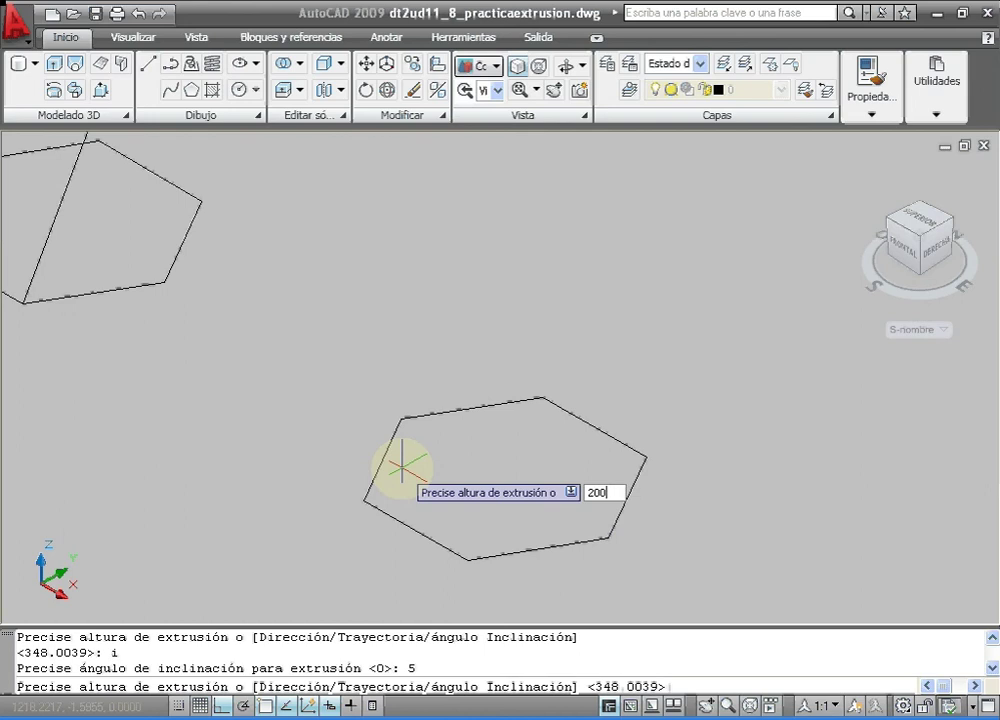
{"action": "key", "text": "Return"}
{"action": "scroll", "coordinate": [446, 464], "scroll_direction": "down", "scroll_amount": 2}
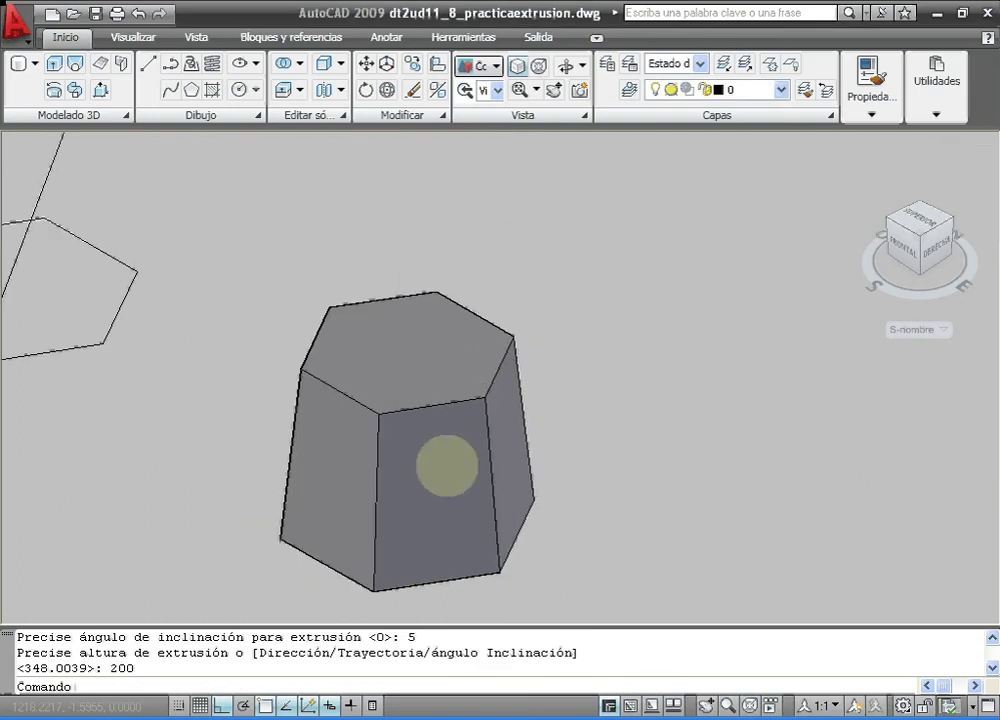
{"action": "scroll", "coordinate": [445, 464], "scroll_direction": "up", "scroll_amount": 2}
{"action": "scroll", "coordinate": [238, 538], "scroll_direction": "down", "scroll_amount": 2}
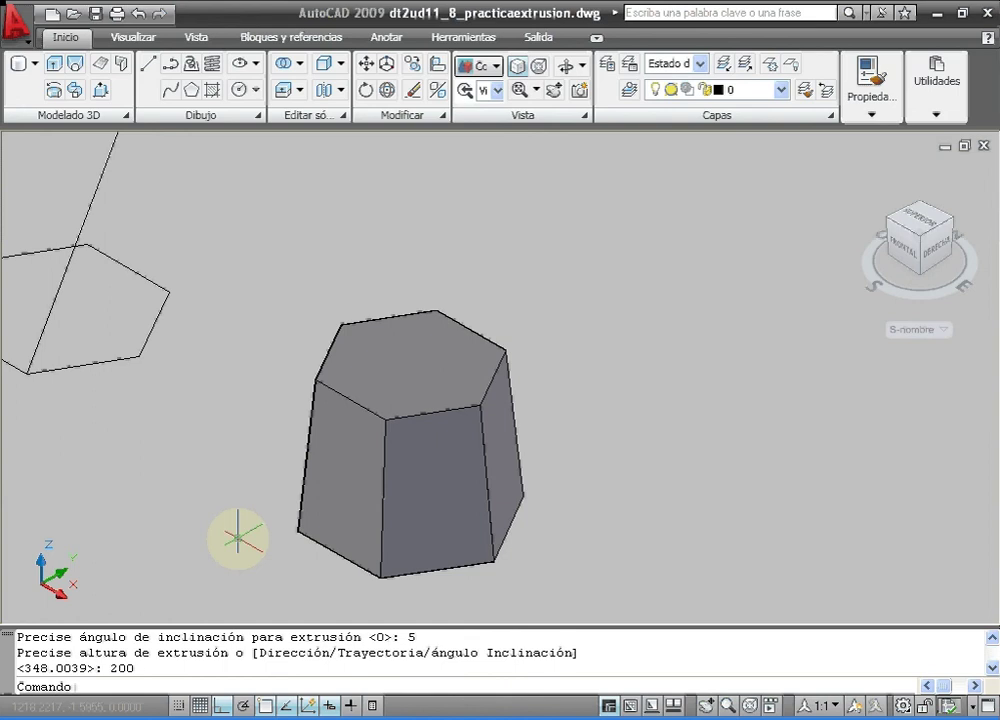
- Frame the third hexagon and its inclined path line, then clear the selection
{"action": "scroll", "coordinate": [190, 513], "scroll_direction": "down", "scroll_amount": 2}
{"action": "mouse_move", "coordinate": [190, 513]}
{"action": "middle_mouse_down"}
{"action": "mouse_move", "coordinate": [518, 501]}
{"action": "mouse_move", "coordinate": [375, 517]}
{"action": "mouse_move", "coordinate": [297, 475]}
{"action": "middle_mouse_up"}
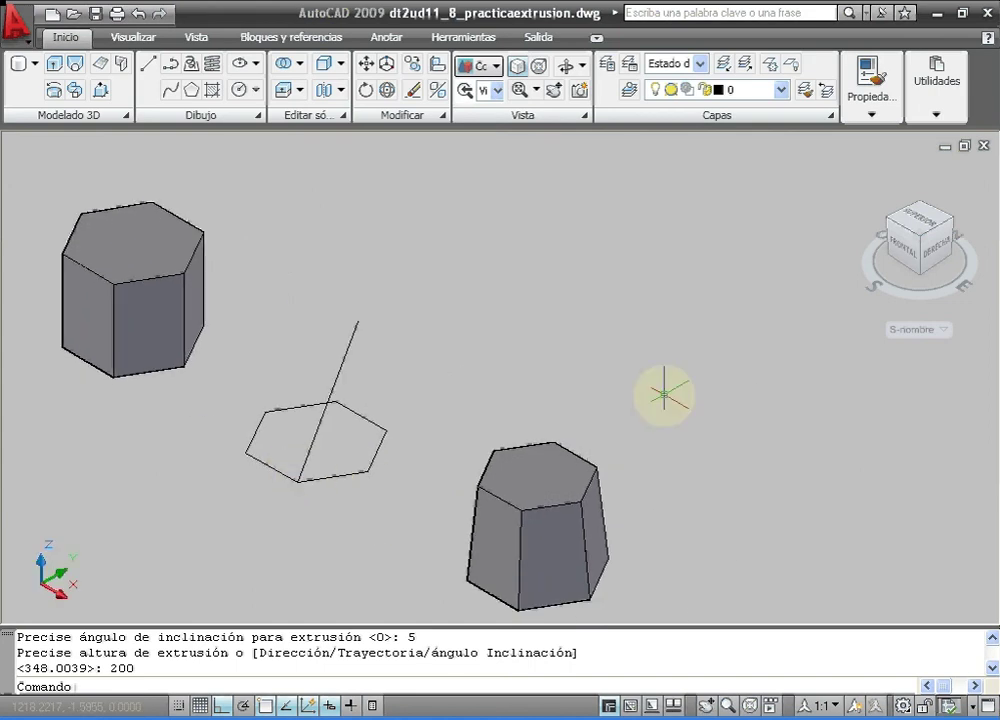
{"action": "mouse_move", "coordinate": [664, 394]}
{"action": "middle_mouse_down"}
{"action": "mouse_move", "coordinate": [551, 357]}
{"action": "mouse_move", "coordinate": [557, 377]}
{"action": "middle_mouse_up"}
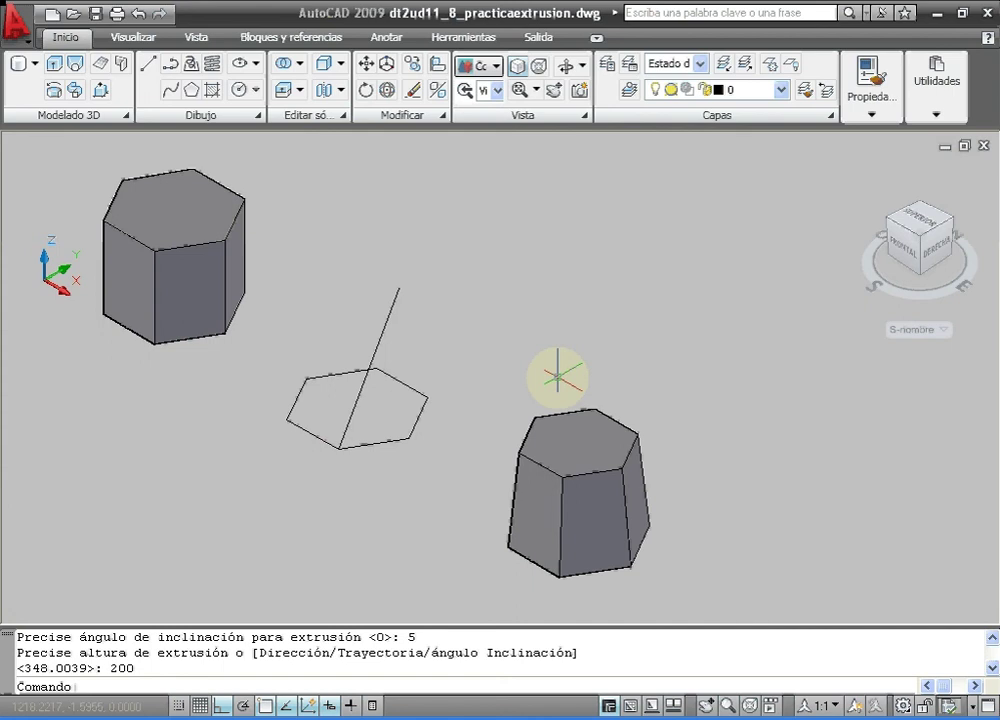
{"action": "scroll", "coordinate": [369, 338], "scroll_direction": "up", "scroll_amount": 3}
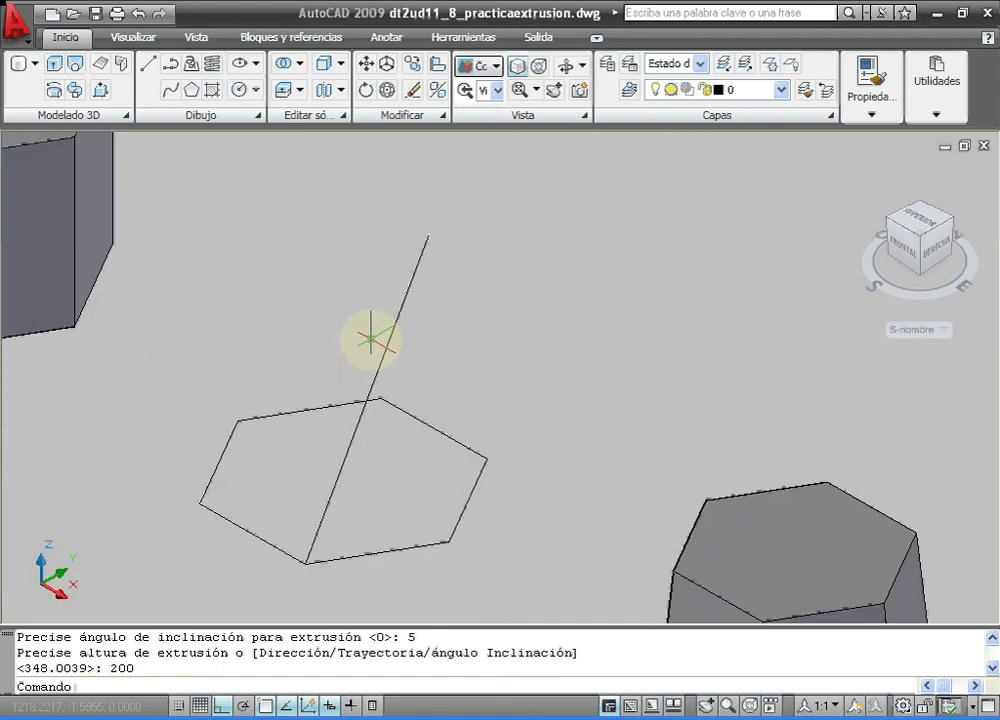
{"action": "left_click", "coordinate": [335, 475]}
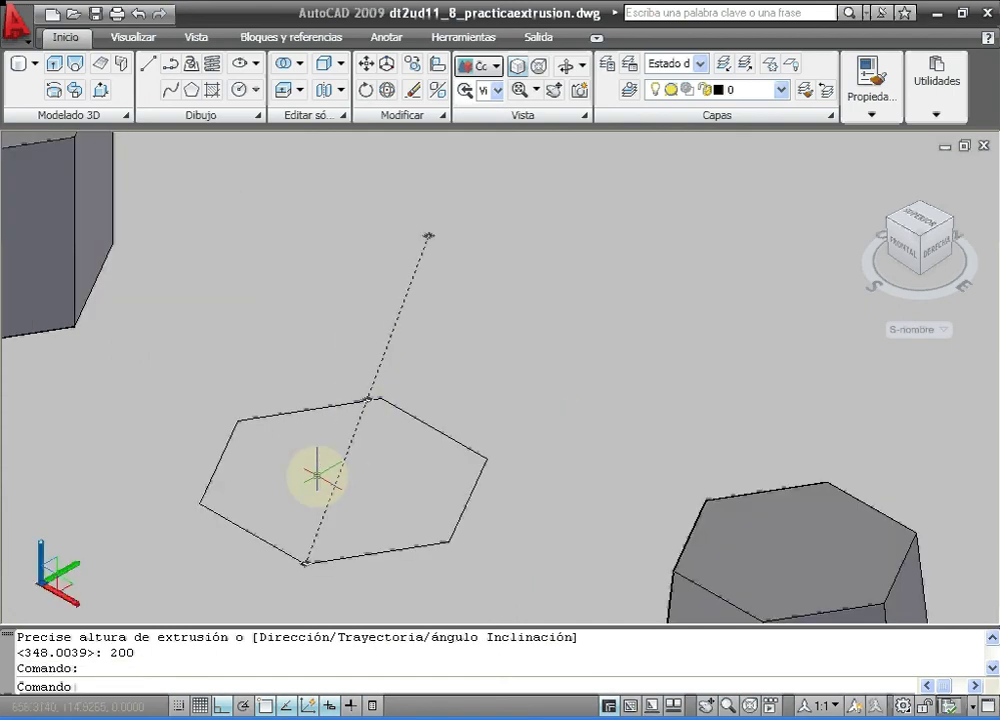
{"action": "scroll", "coordinate": [318, 475], "scroll_direction": "down", "scroll_amount": 4}
{"action": "scroll", "coordinate": [318, 474], "scroll_direction": "up", "scroll_amount": 4}
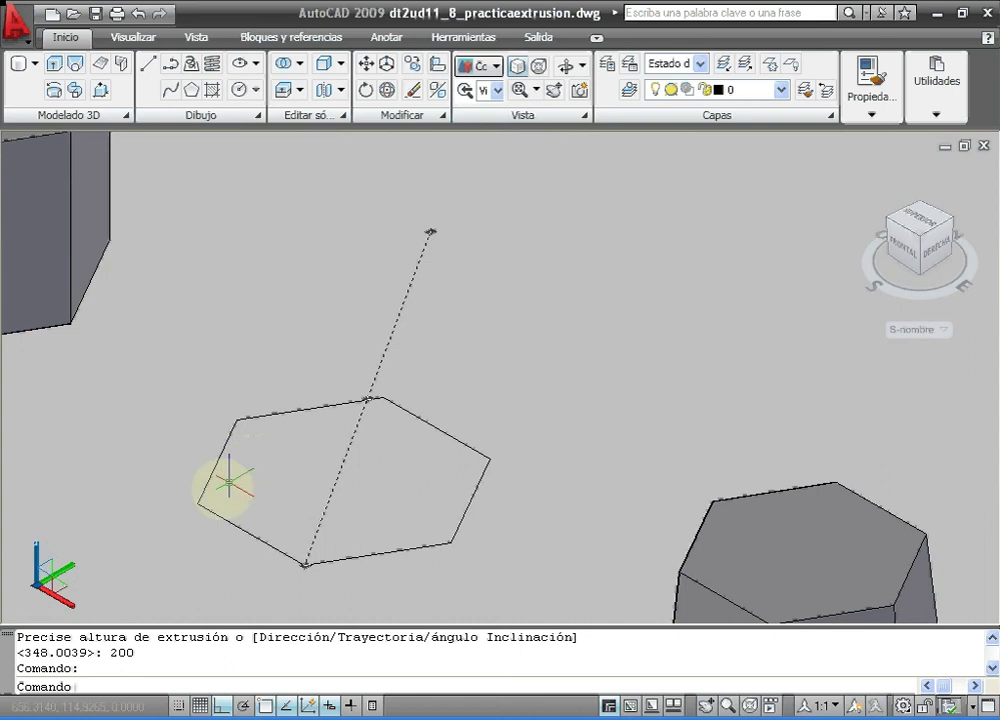
{"action": "middle_click_drag", "start_coordinate": [223, 480], "coordinate": [318, 400]}
{"action": "mouse_move", "coordinate": [397, 375]}
{"action": "middle_mouse_down"}
{"action": "mouse_move", "coordinate": [529, 357]}
{"action": "mouse_move", "coordinate": [609, 362]}
{"action": "middle_mouse_up"}
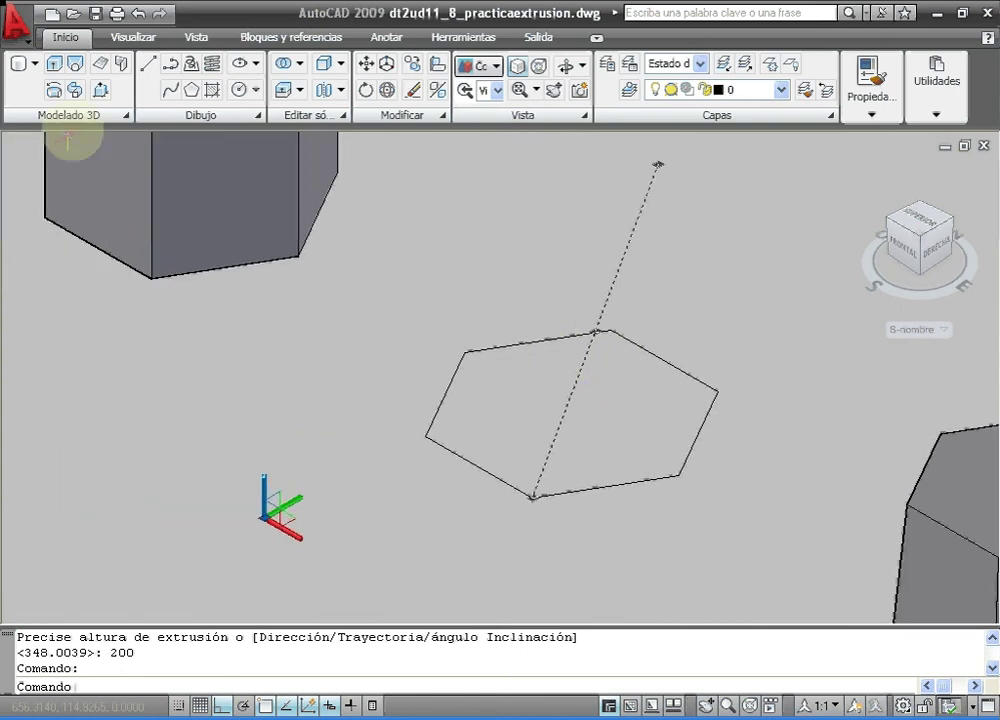
{"action": "key", "text": "Escape"}
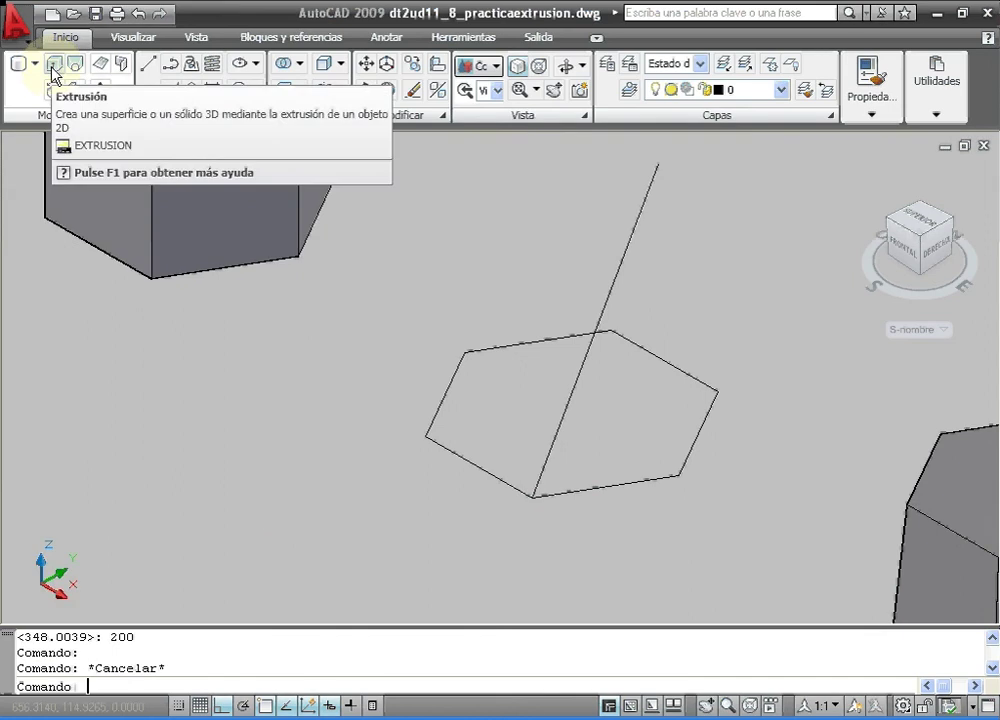
- Extrude the third hexagon along the inclined line using the Trayectoria (T) option
{"action": "left_click", "coordinate": [54, 66]}
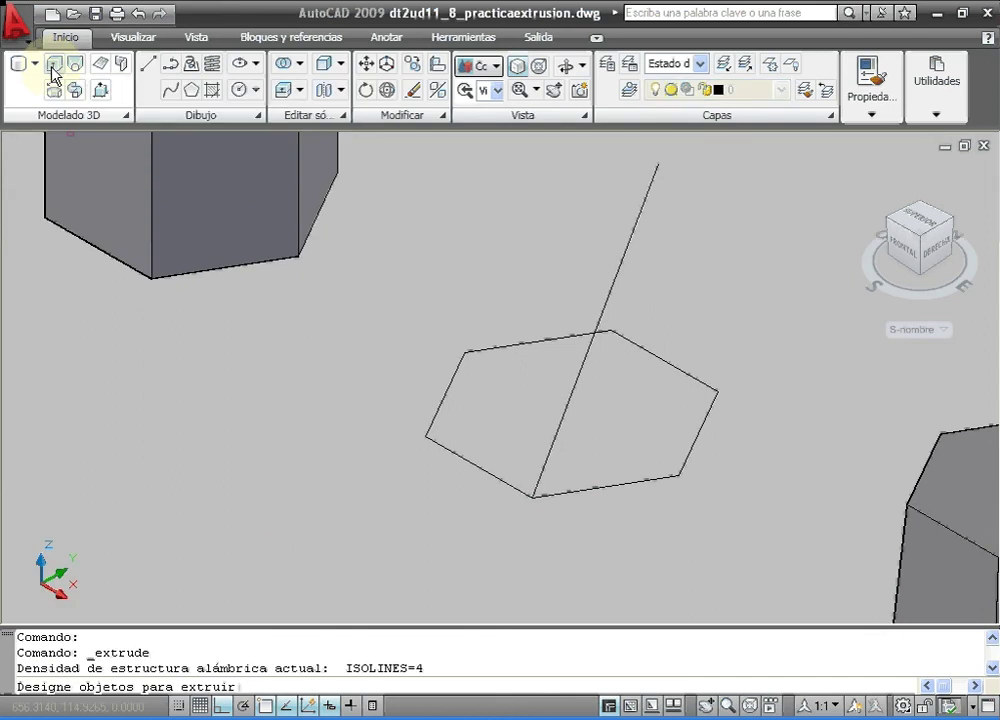
{"action": "left_click", "coordinate": [475, 464]}
{"action": "key", "text": "Return"}
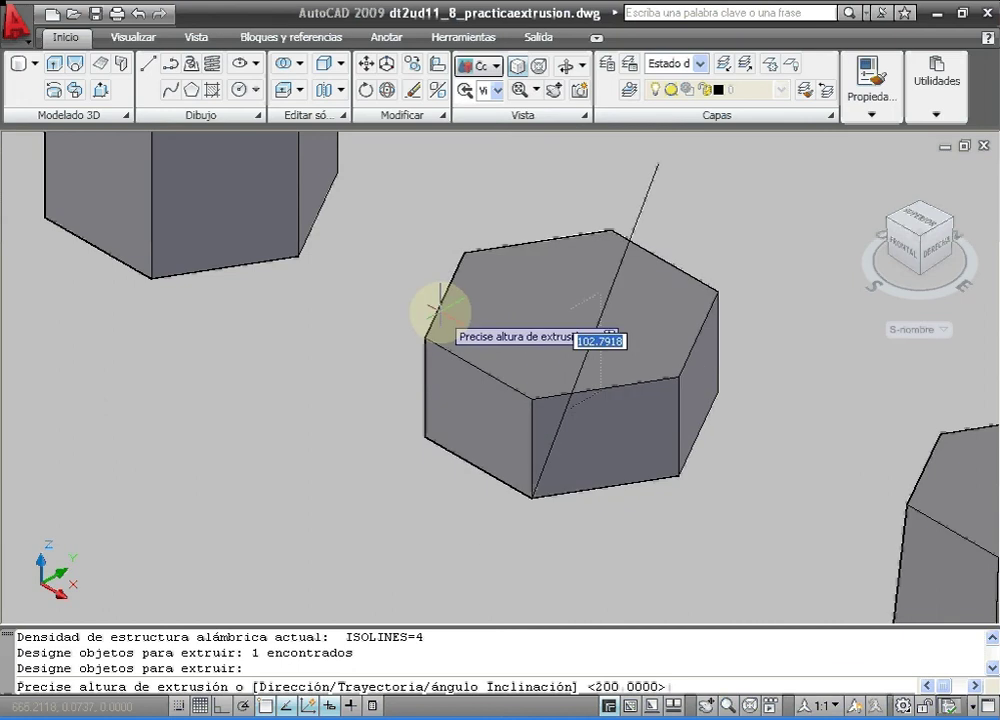
{"action": "type", "text": "t"}
{"action": "key", "text": "Return"}
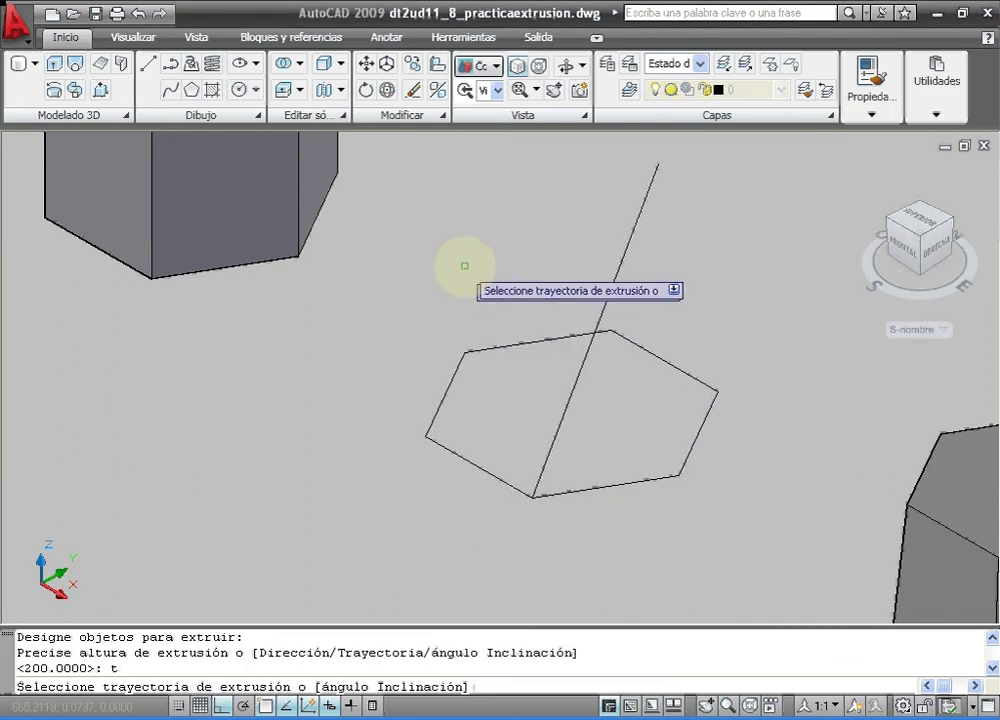
{"action": "scroll", "coordinate": [509, 390], "scroll_direction": "up", "scroll_amount": 1}
{"action": "scroll", "coordinate": [513, 397], "scroll_direction": "down", "scroll_amount": 5}
{"action": "scroll", "coordinate": [540, 370], "scroll_direction": "up", "scroll_amount": 1}
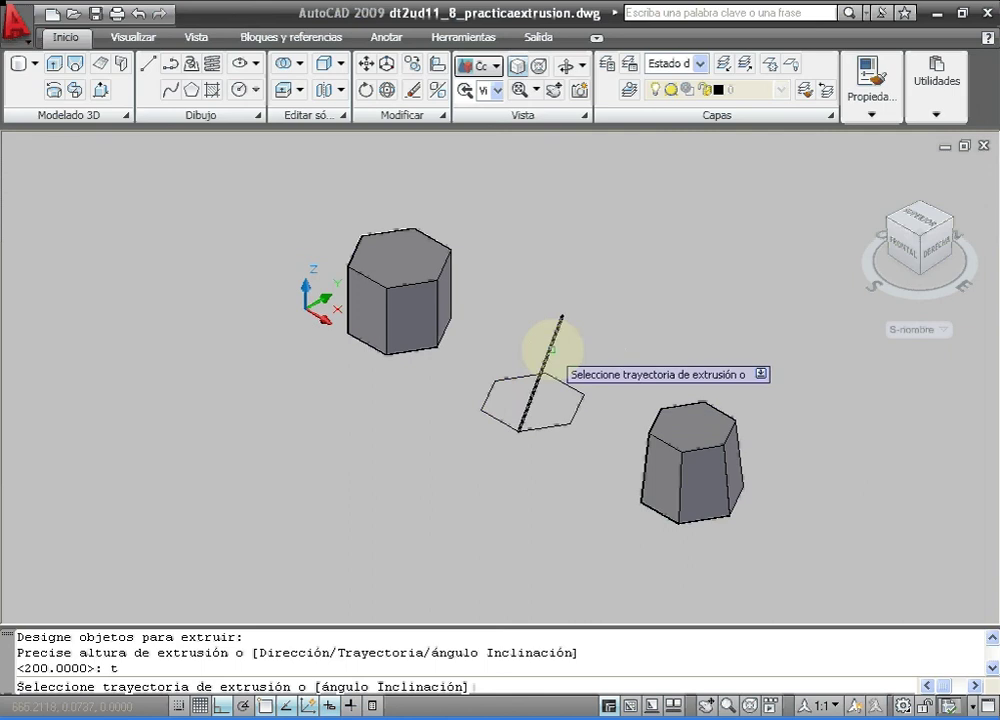
{"action": "left_click", "coordinate": [556, 331]}
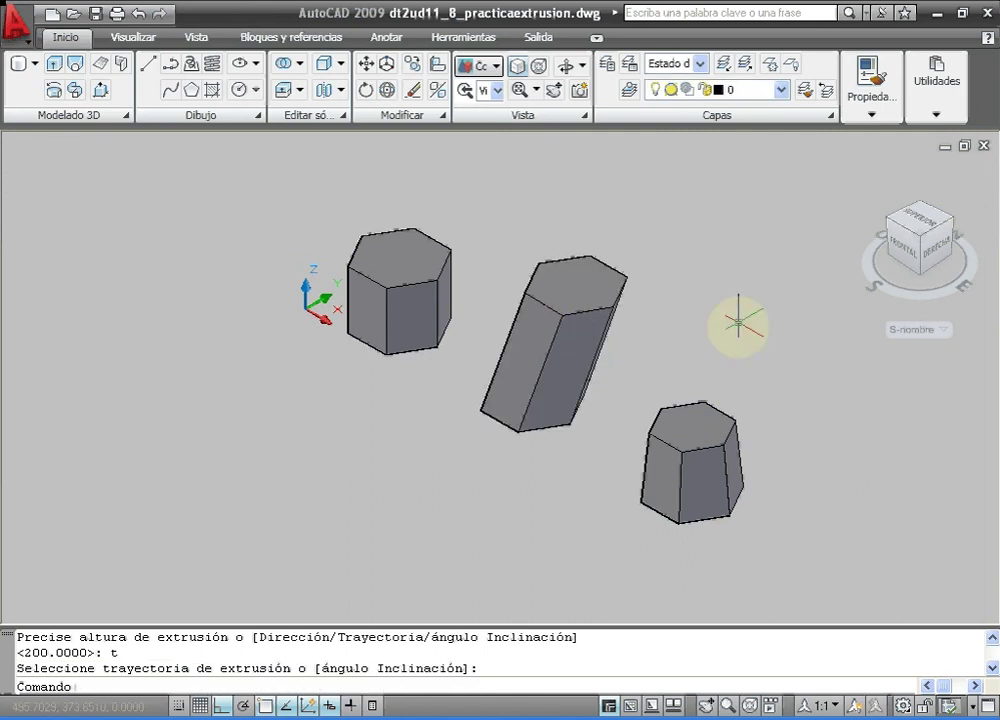
{"action": "middle_click_drag", "start_coordinate": [462, 446], "coordinate": [603, 440]}
{"action": "middle_click_drag", "start_coordinate": [748, 390], "coordinate": [605, 455]}
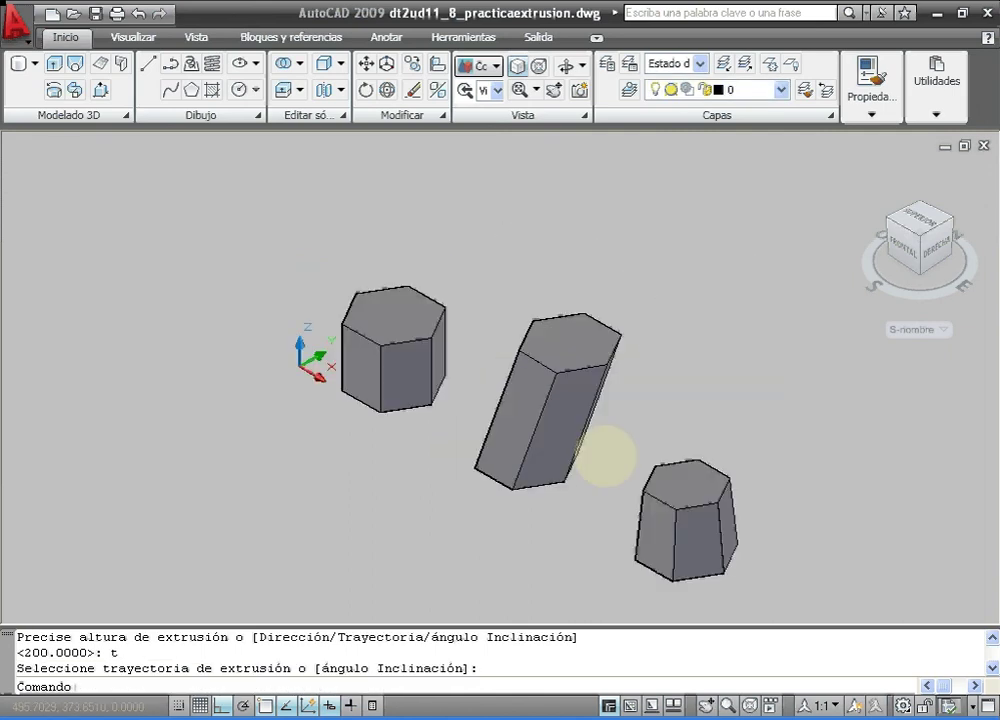
{"action": "scroll", "coordinate": [605, 455], "scroll_direction": "up", "scroll_amount": 3}
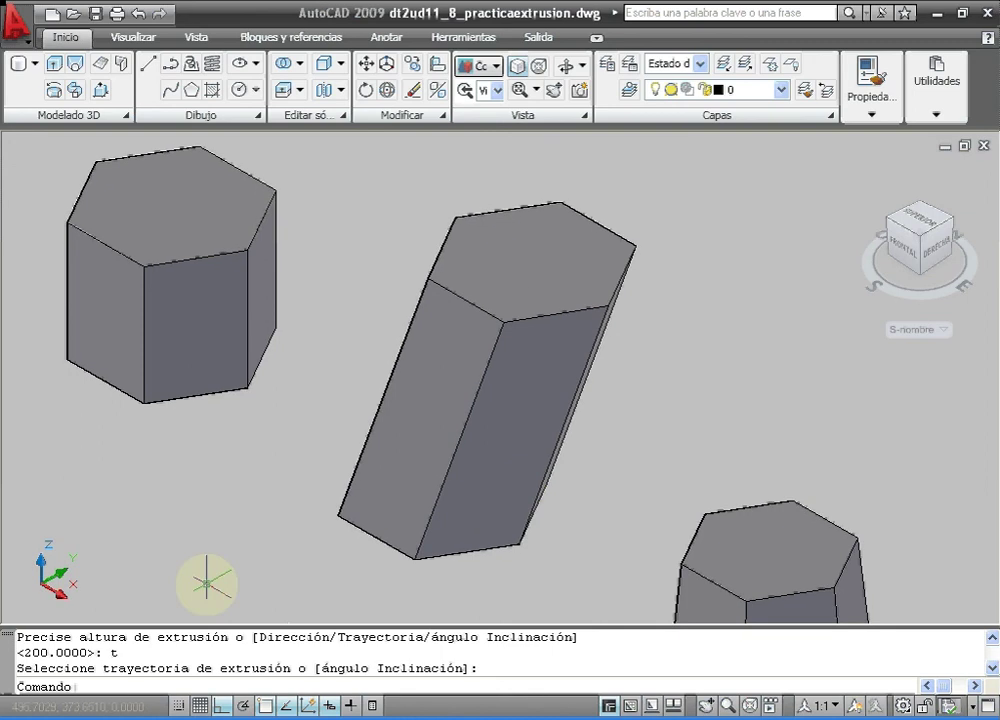
- Switch to another isometric viewpoint and pan to frame all three prisms
{"action": "left_click", "coordinate": [487, 91]}
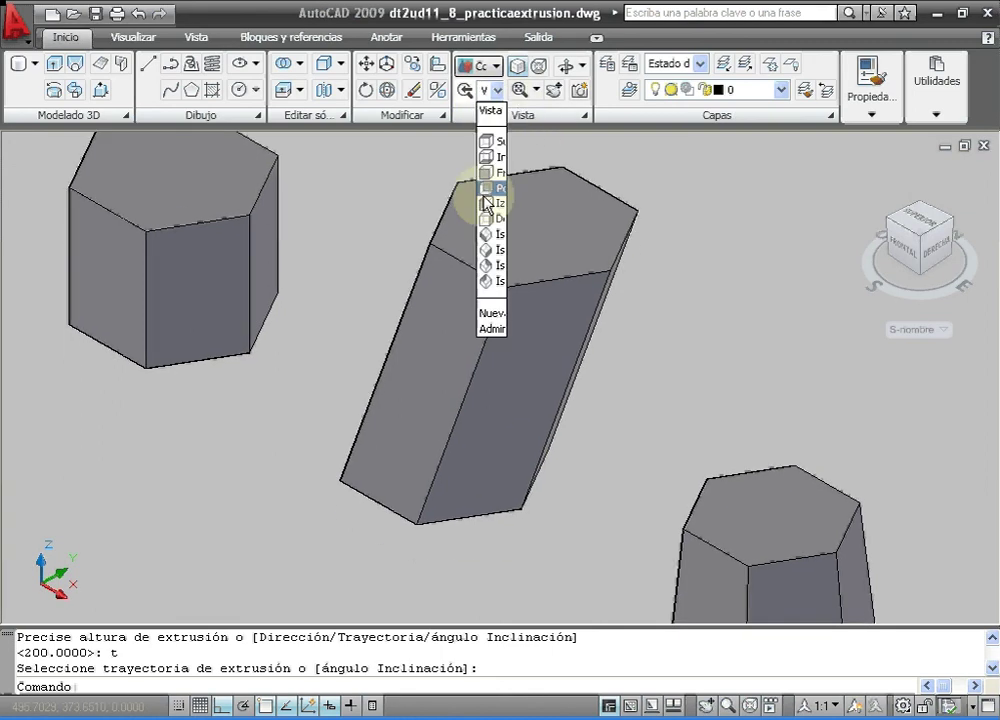
{"action": "left_click", "coordinate": [488, 249]}
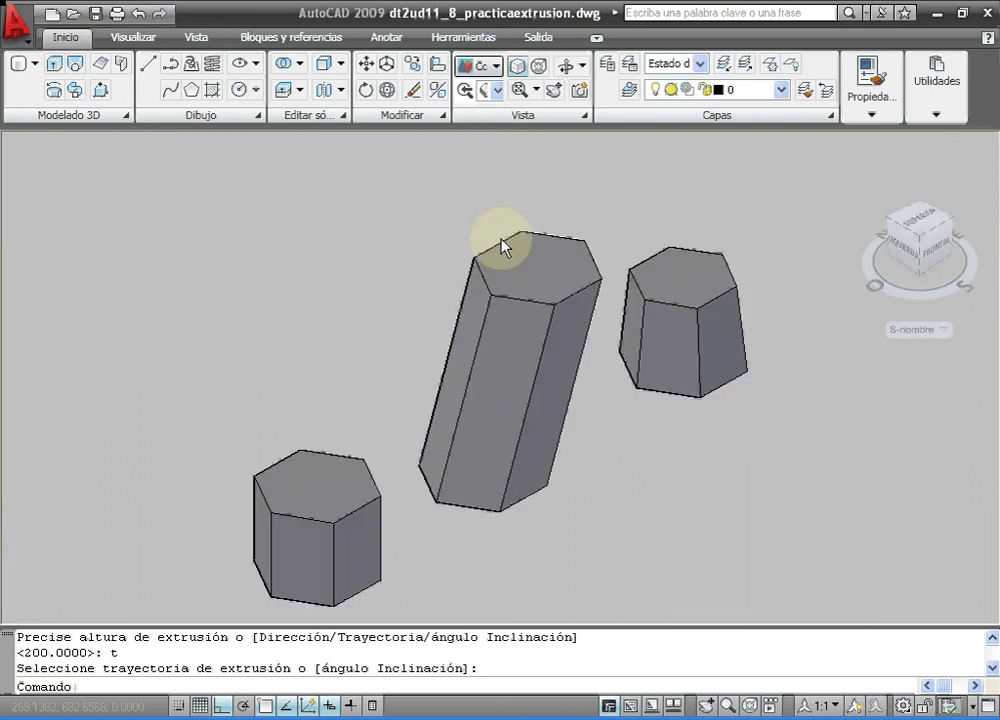
{"action": "middle_click_drag", "start_coordinate": [658, 420], "coordinate": [542, 475]}
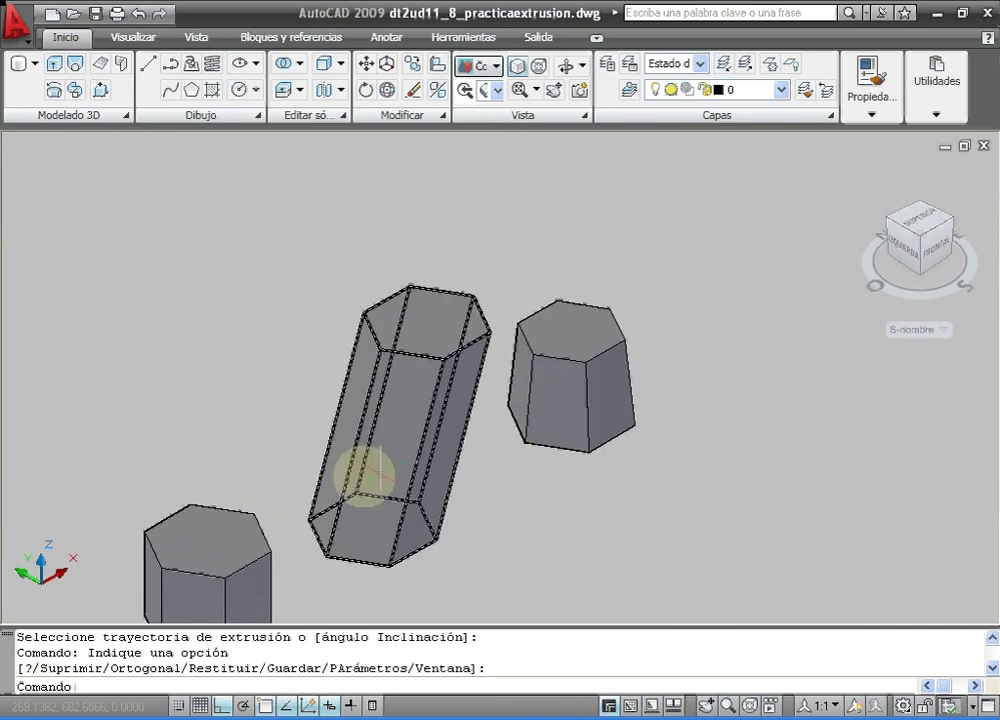
{"action": "middle_click_drag", "start_coordinate": [188, 382], "coordinate": [270, 302]}
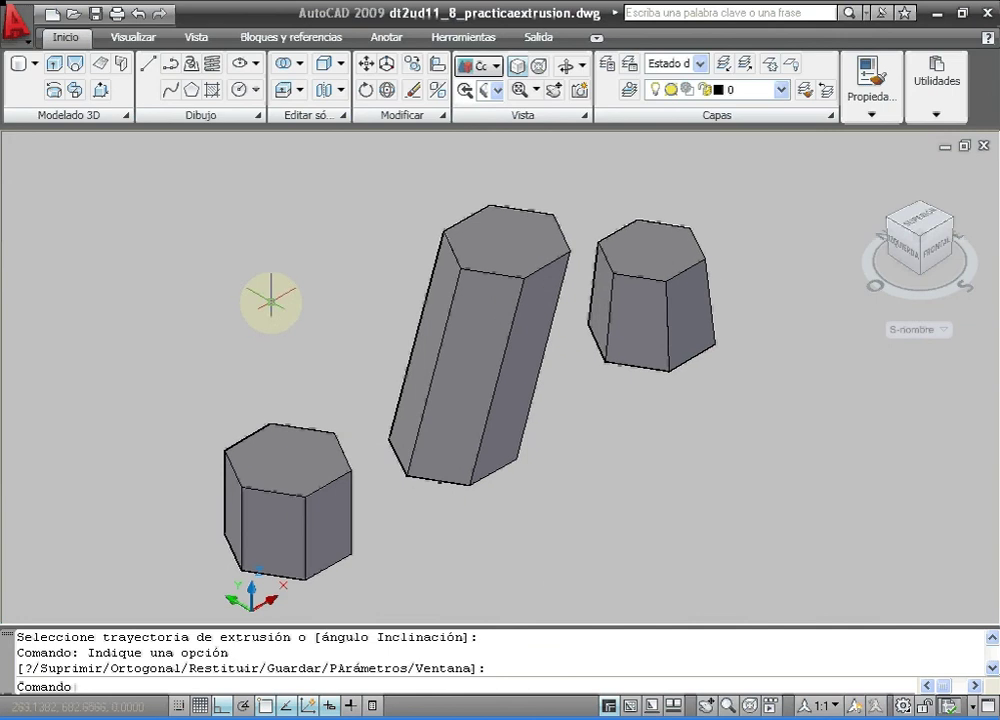